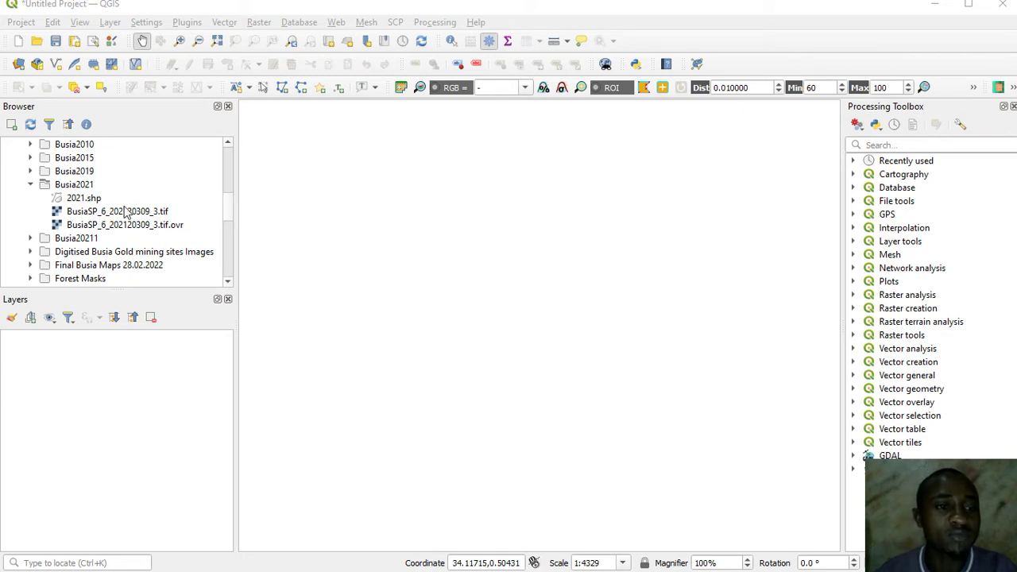
# - Add the BusiaSP_6_202120309_3.tif raster from the Busia2021 folder to the map
pyautogui.click(102, 216)
pyautogui.moveTo(111, 222); pyautogui.dragTo(425, 302)
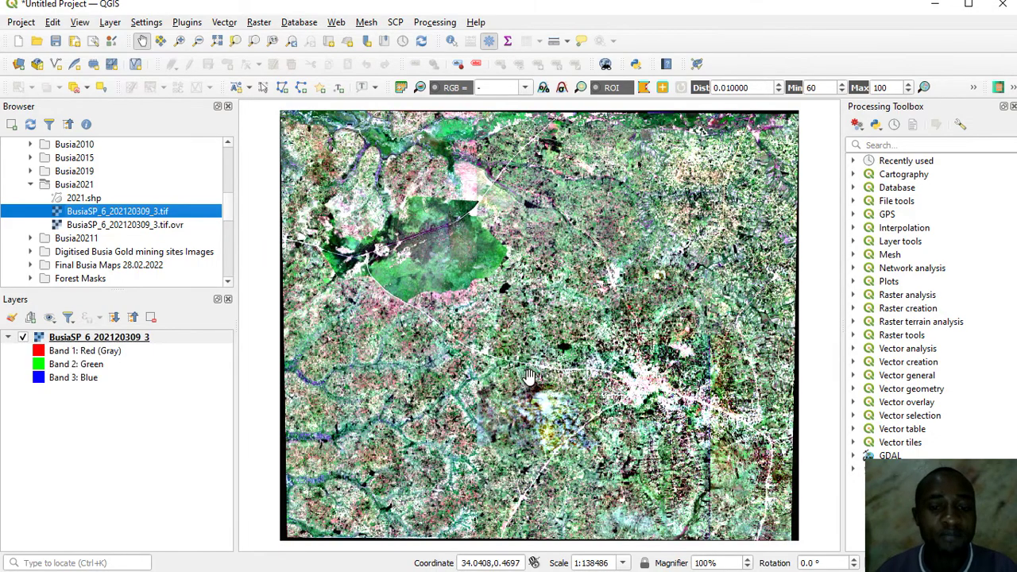
# - Explore the Busia satellite image and locate the rectangular ponds near its southern edge
pyautogui.moveTo(527, 379); pyautogui.dragTo(504, 321)
pyautogui.scroll(3, 525, 290)
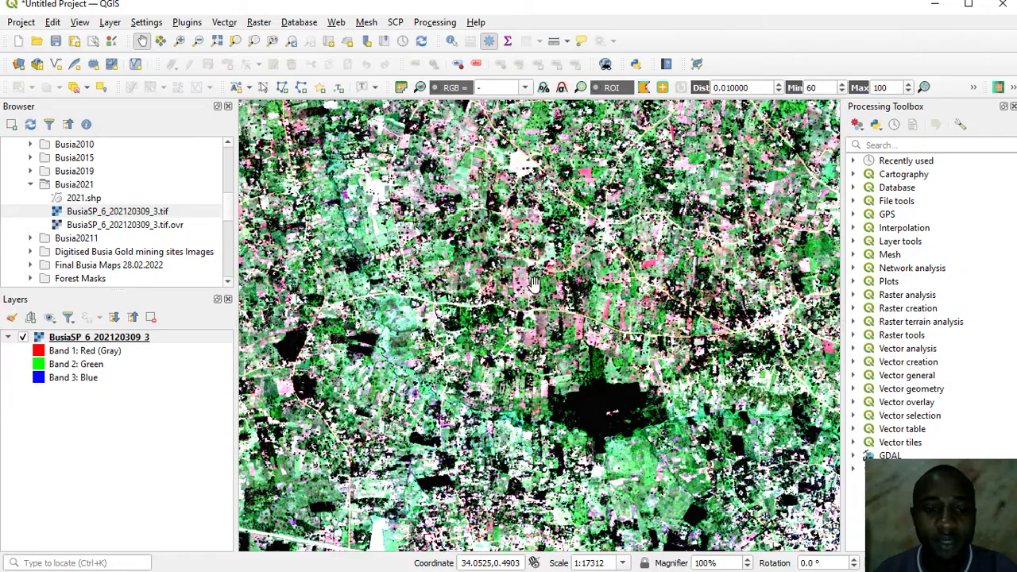
pyautogui.scroll(2, 534, 283)
pyautogui.moveTo(534, 283); pyautogui.dragTo(379, 206)
pyautogui.scroll(-2, 488, 294)
pyautogui.scroll(-3, 378, 206)
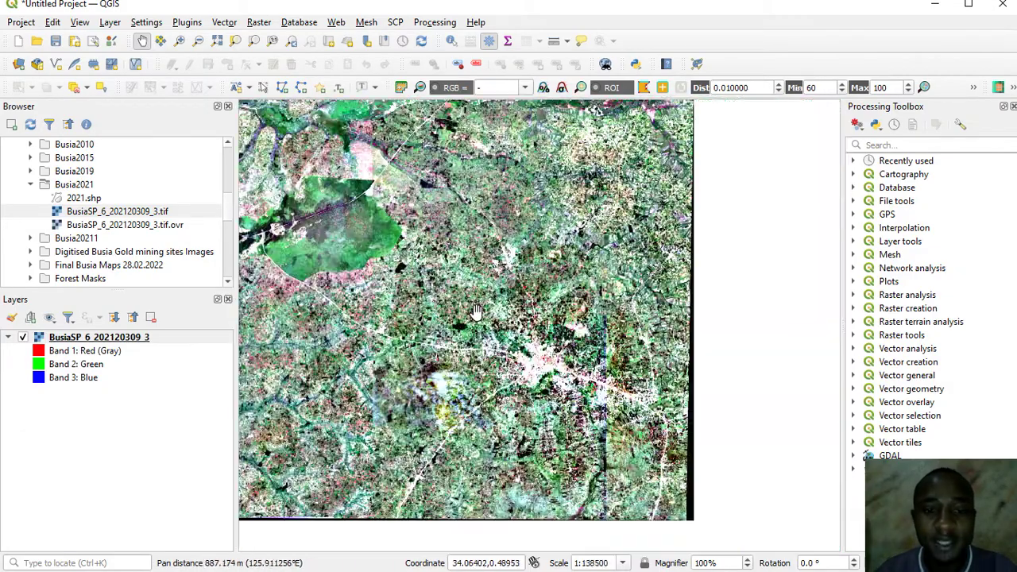
pyautogui.moveTo(479, 268); pyautogui.dragTo(280, 144)
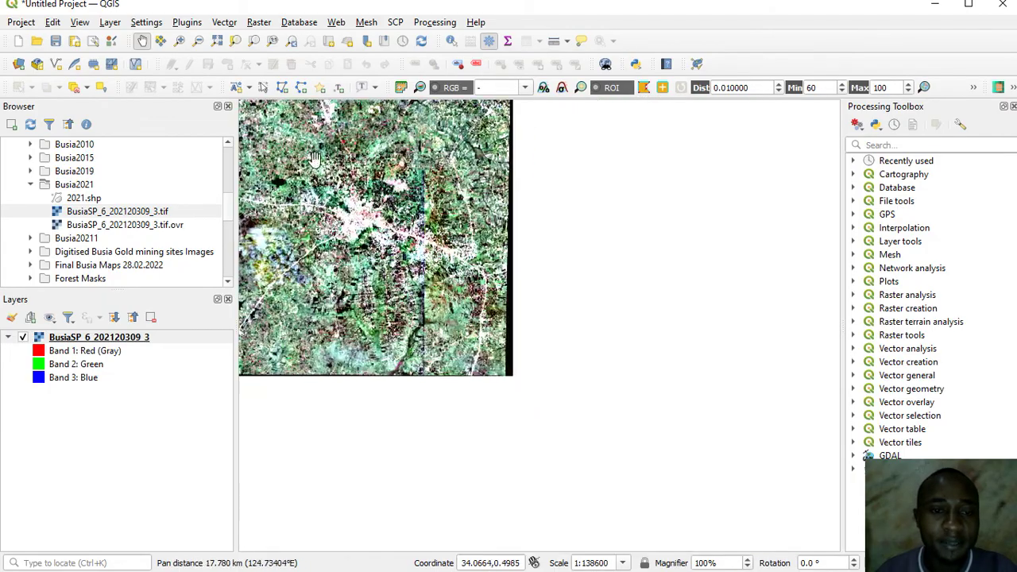
pyautogui.scroll(2, 409, 210)
pyautogui.scroll(3, 451, 288)
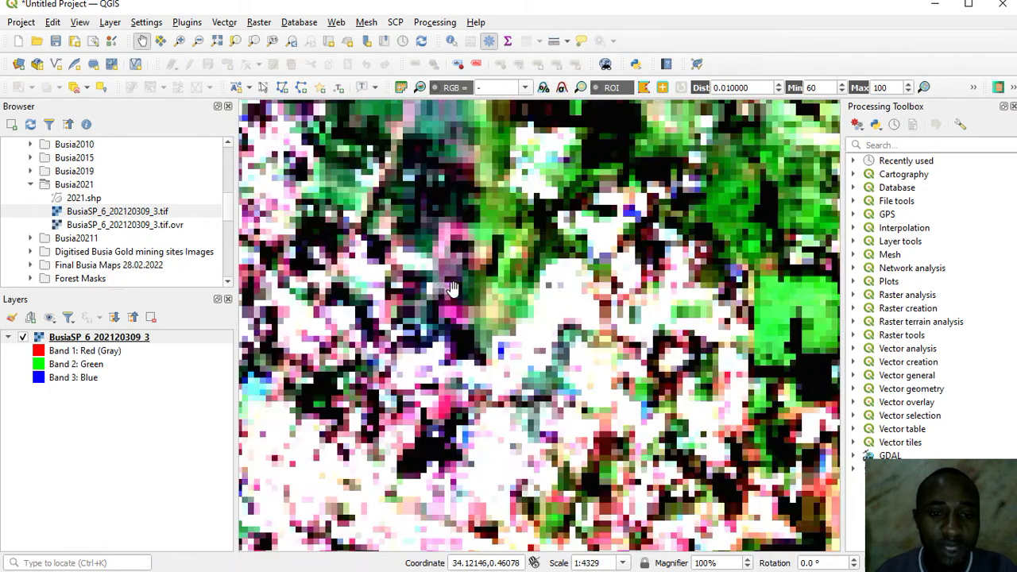
pyautogui.moveTo(430, 300); pyautogui.dragTo(565, 145)
pyautogui.scroll(-2, 495, 208)
pyautogui.scroll(1, 495, 208)
pyautogui.moveTo(373, 329); pyautogui.dragTo(556, 211)
pyautogui.moveTo(524, 318); pyautogui.dragTo(556, 211)
pyautogui.scroll(1, 543, 239)
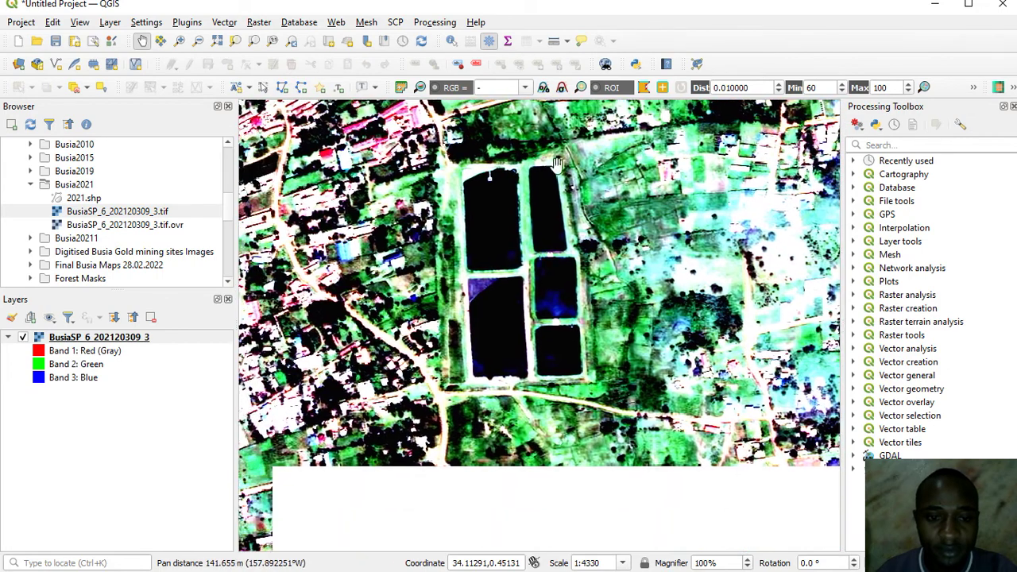
# - Examine the group of dark rectangular ponds and their surroundings up close in the satellite image
pyautogui.scroll(1, 556, 211)
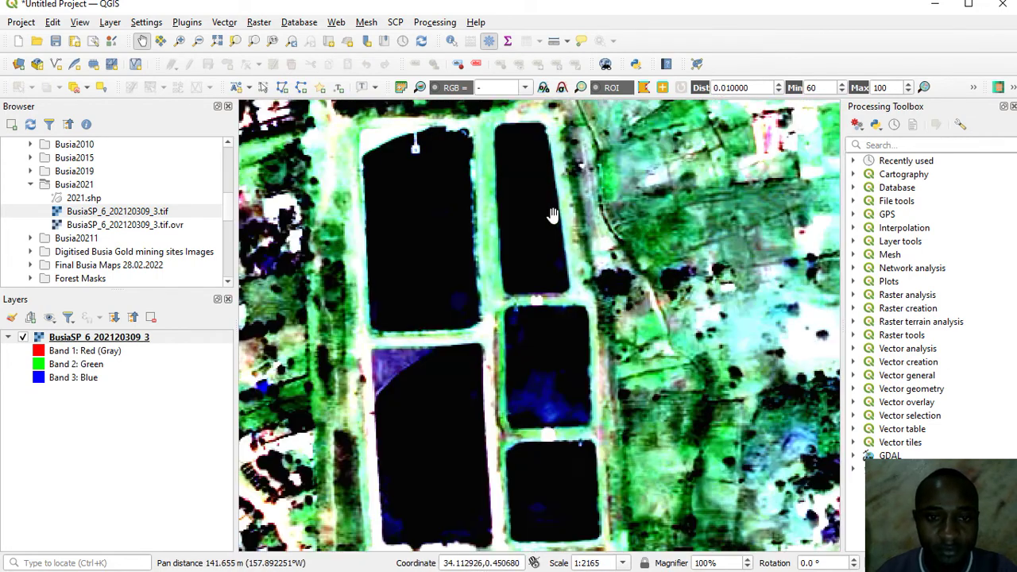
pyautogui.scroll(-1, 552, 215)
pyautogui.moveTo(526, 223); pyautogui.dragTo(515, 198)
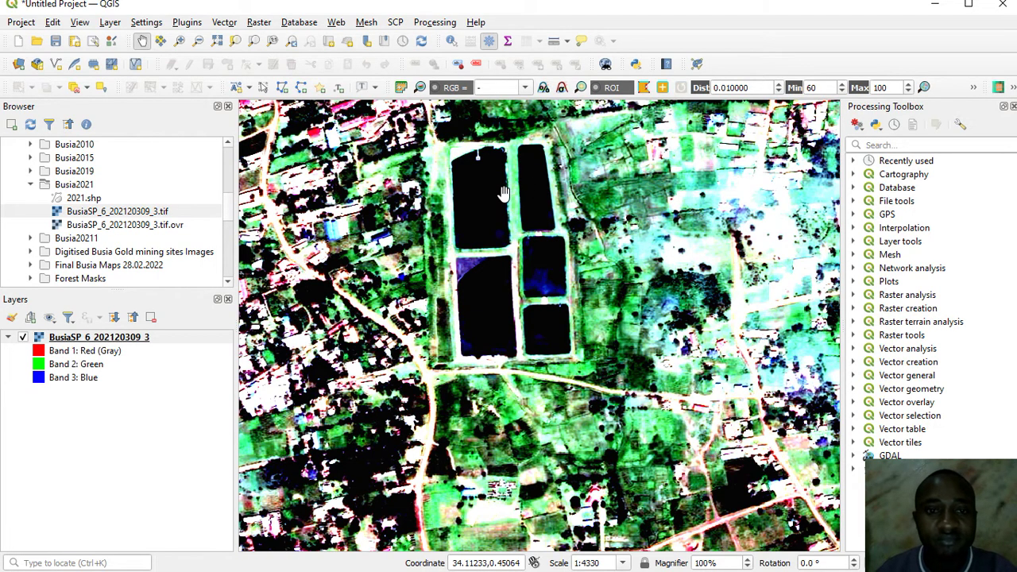
pyautogui.scroll(1, 502, 193)
pyautogui.scroll(-2, 540, 200)
pyautogui.scroll(1, 530, 199)
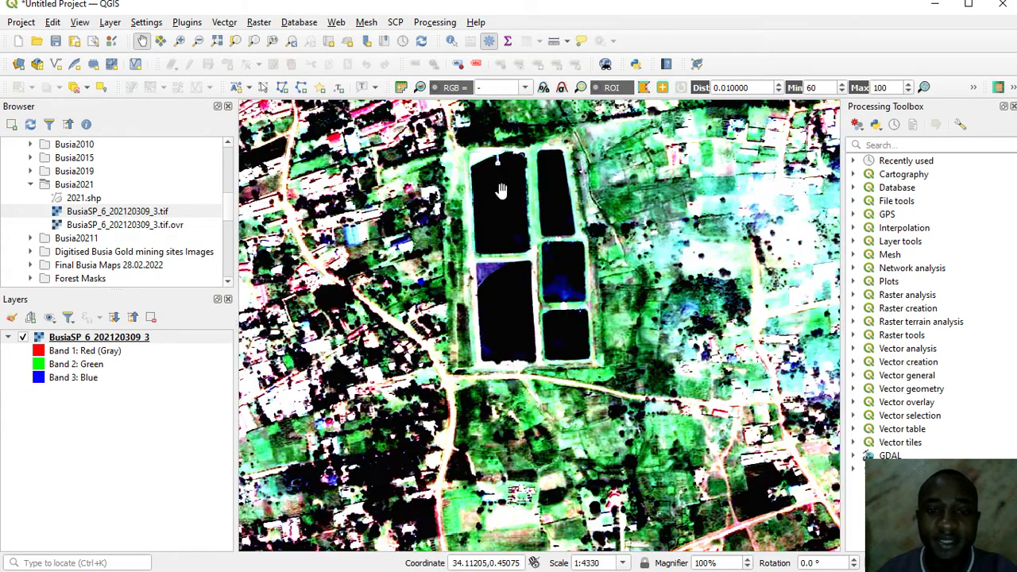
pyautogui.moveTo(495, 294); pyautogui.dragTo(484, 311)
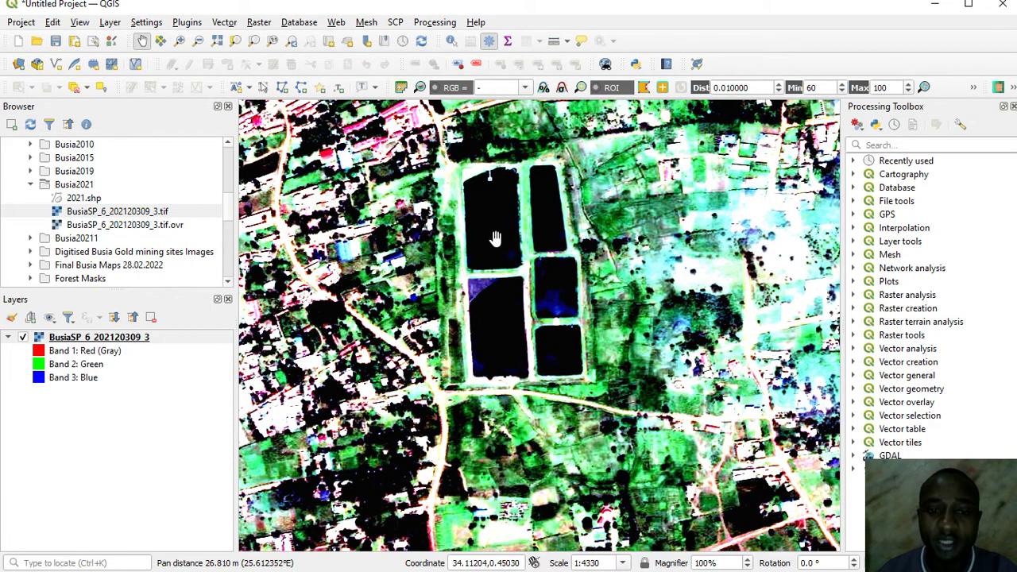
pyautogui.moveTo(498, 288); pyautogui.dragTo(487, 277)
pyautogui.scroll(1, 489, 277)
pyautogui.scroll(-1, 485, 277)
pyautogui.moveTo(420, 259); pyautogui.dragTo(441, 251)
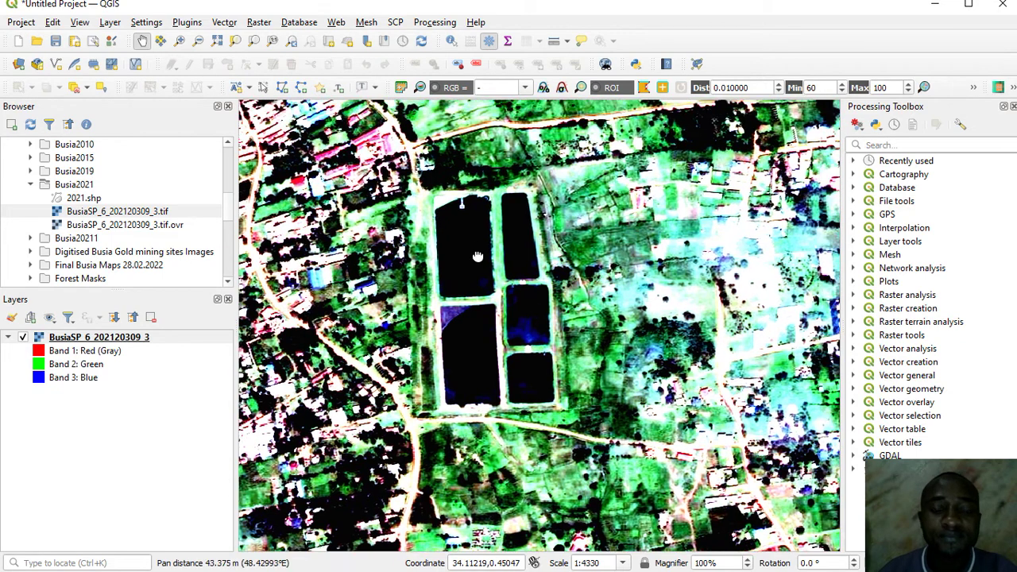
pyautogui.moveTo(501, 230); pyautogui.dragTo(482, 233)
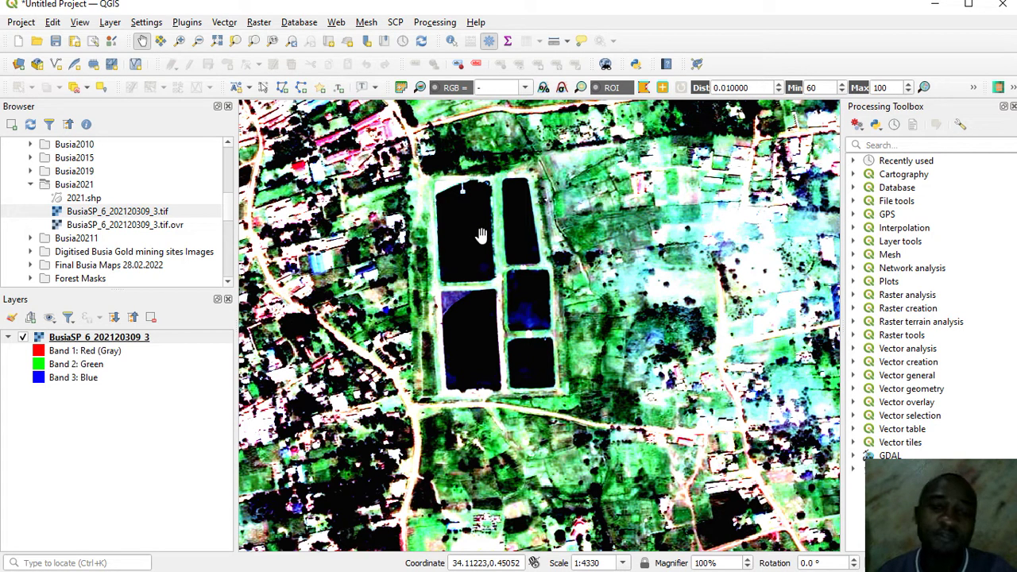
pyautogui.moveTo(473, 291); pyautogui.dragTo(482, 292)
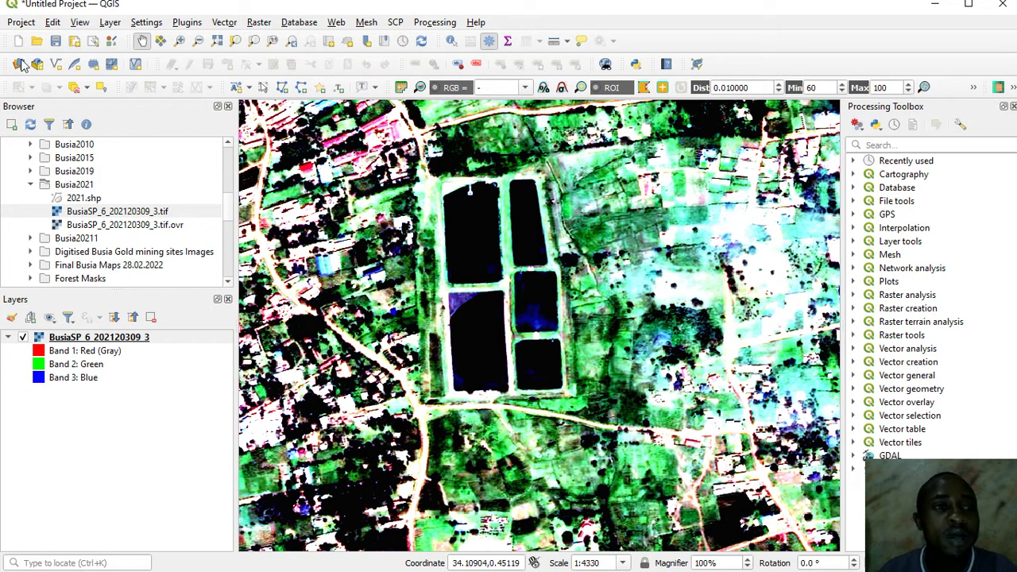
# - Start a new shapefile layer and open the choice of its save location
pyautogui.click(109, 22)
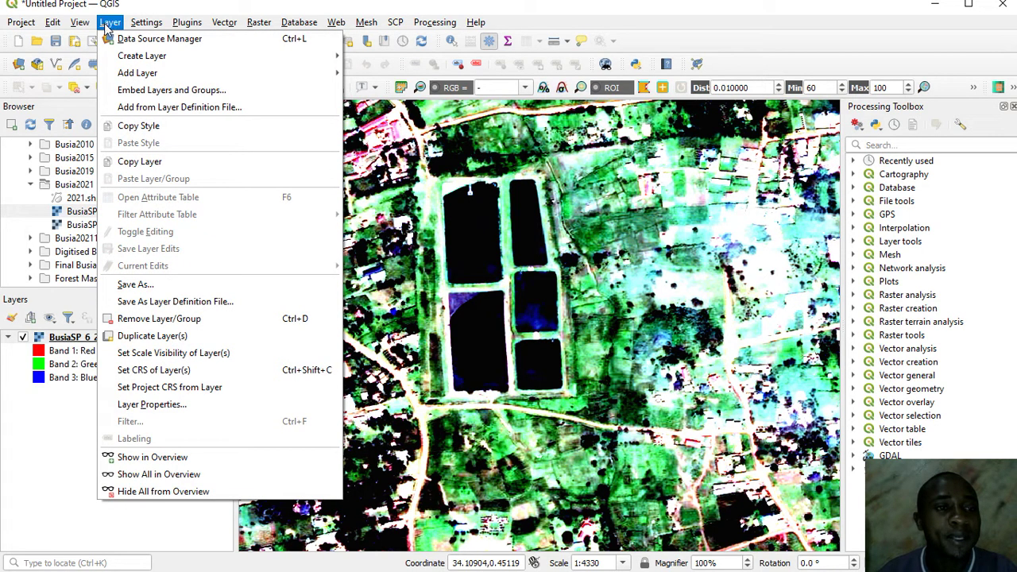
pyautogui.moveTo(118, 56)
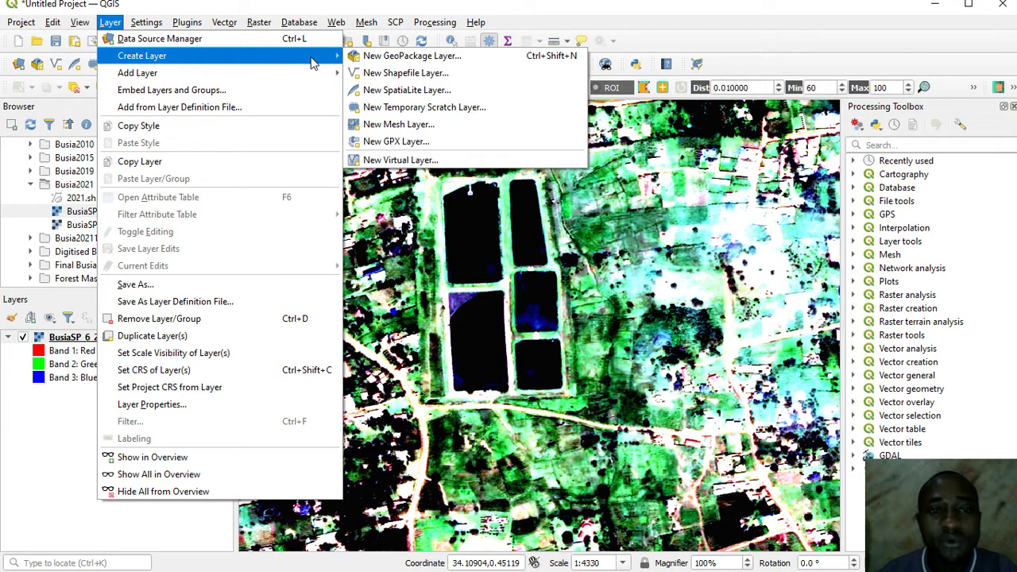
pyautogui.click(419, 73)
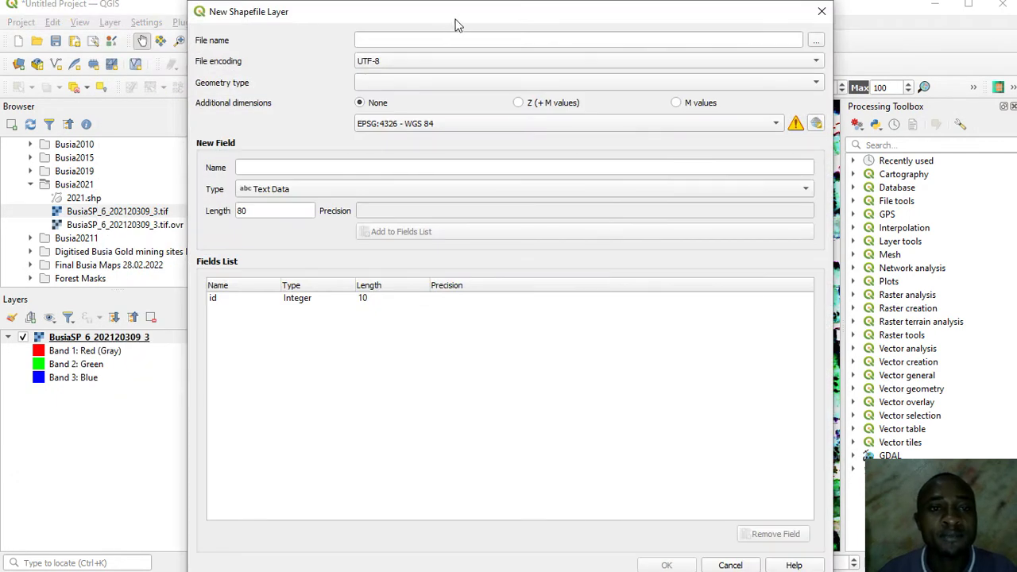
pyautogui.moveTo(463, 16)
pyautogui.mouseDown()
pyautogui.moveTo(211, 151)
pyautogui.moveTo(481, 309)
pyautogui.moveTo(456, 96)
pyautogui.moveTo(469, 34)
pyautogui.mouseUp()
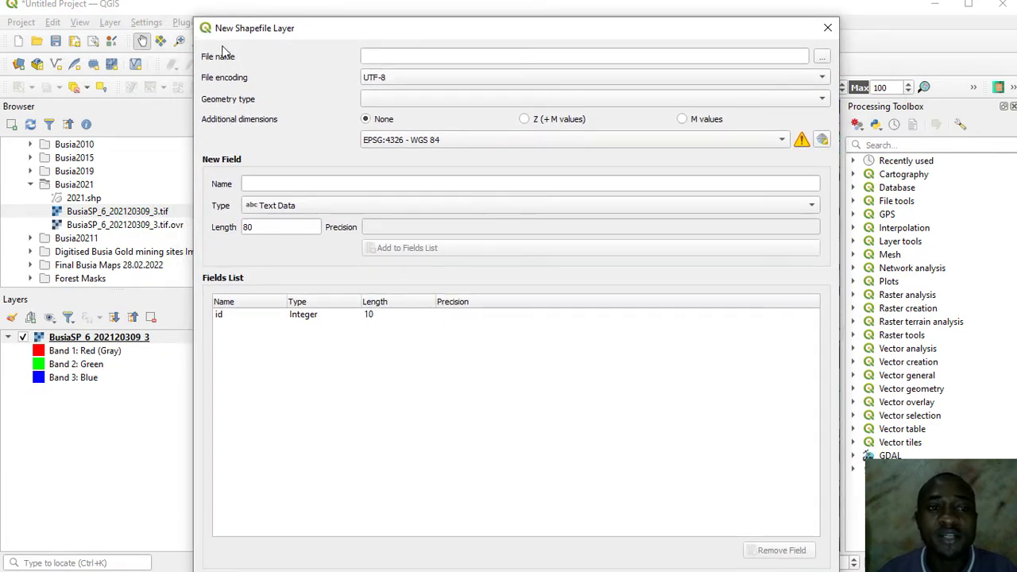
pyautogui.click(820, 59)
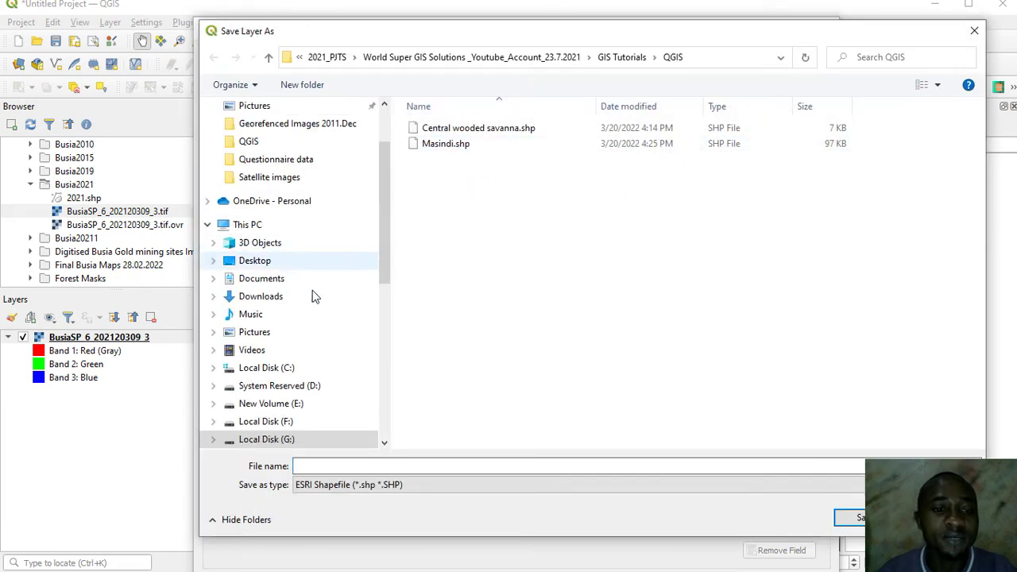
# - Browse through Local Disk (G:) to the QGIS folder inside GIS Tutorials as the save location
pyautogui.scroll(-2, 318, 375)
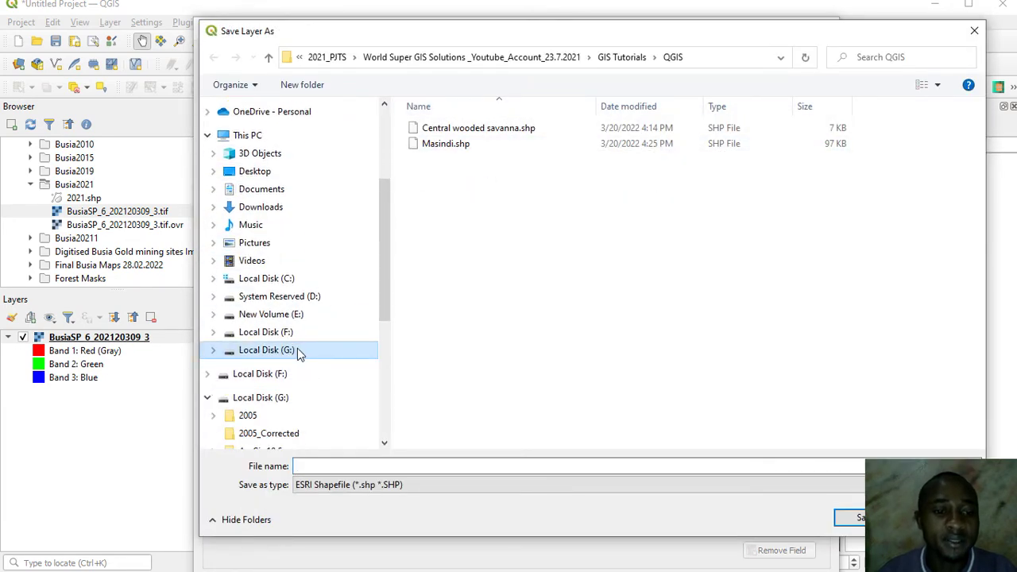
pyautogui.click(286, 374)
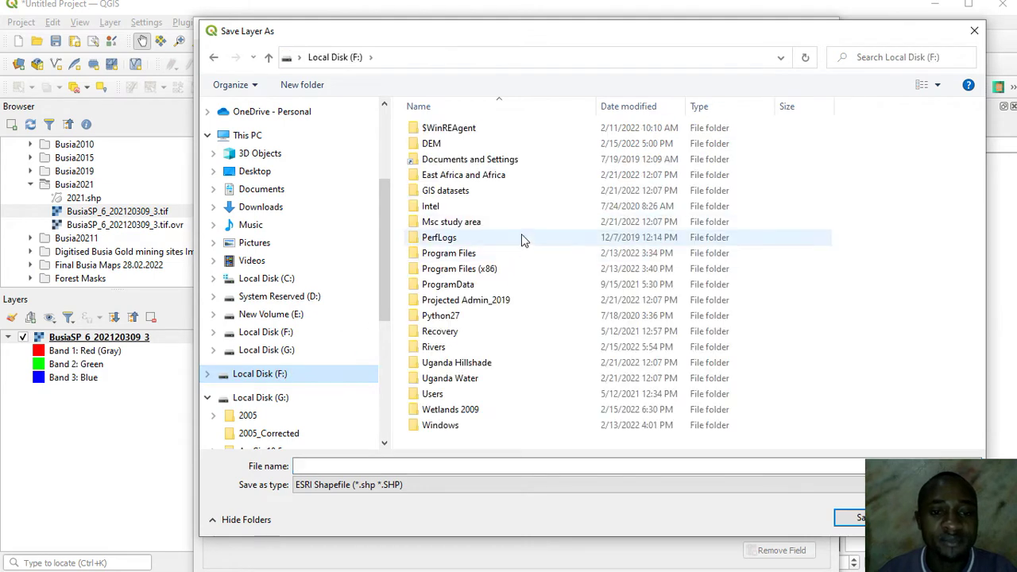
pyautogui.click(266, 350)
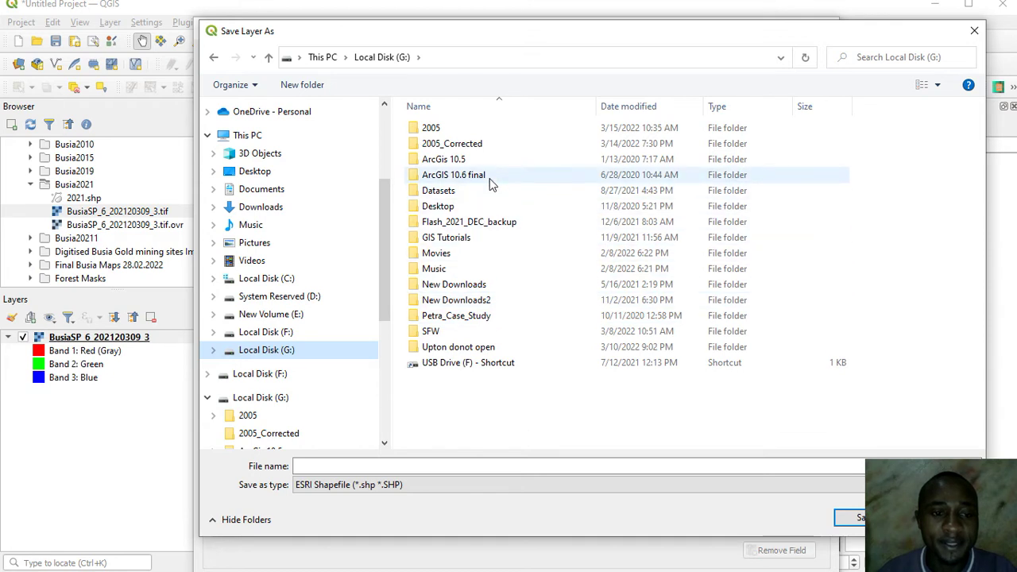
pyautogui.click(483, 350)
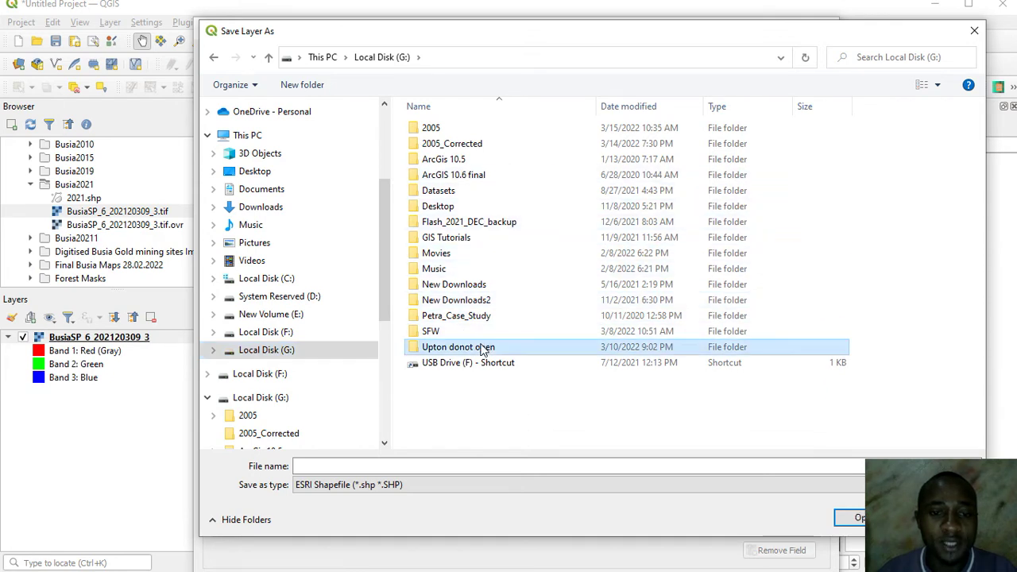
pyautogui.doubleClick(483, 349)
pyautogui.scroll(-2, 484, 268)
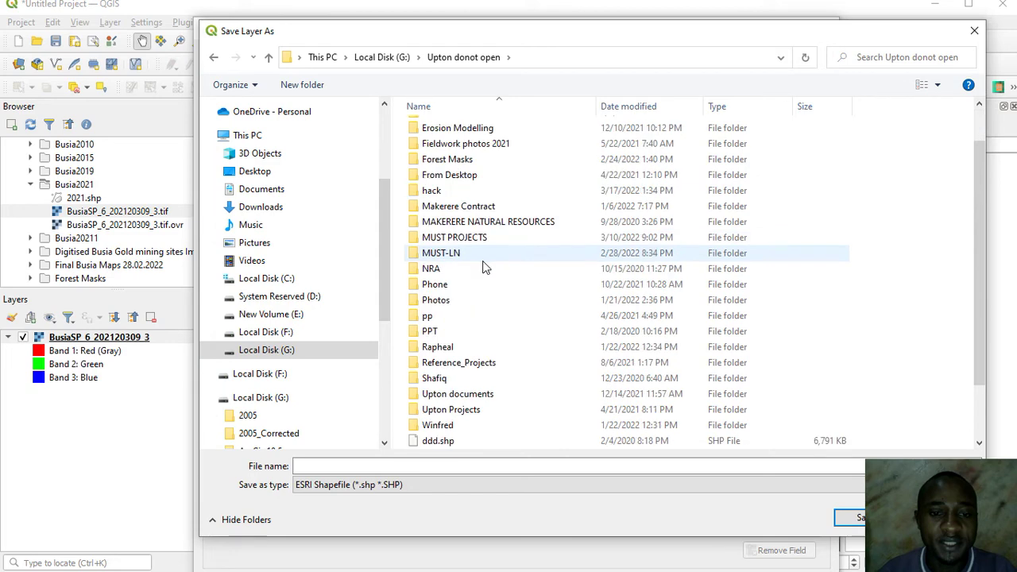
pyautogui.doubleClick(484, 238)
pyautogui.doubleClick(469, 129)
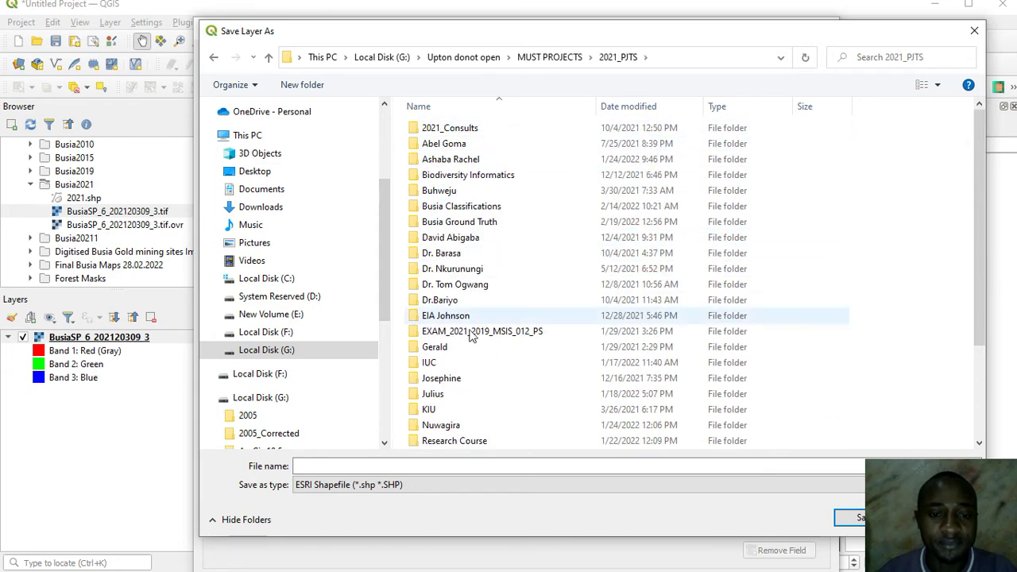
pyautogui.scroll(-3, 477, 366)
pyautogui.click(486, 425)
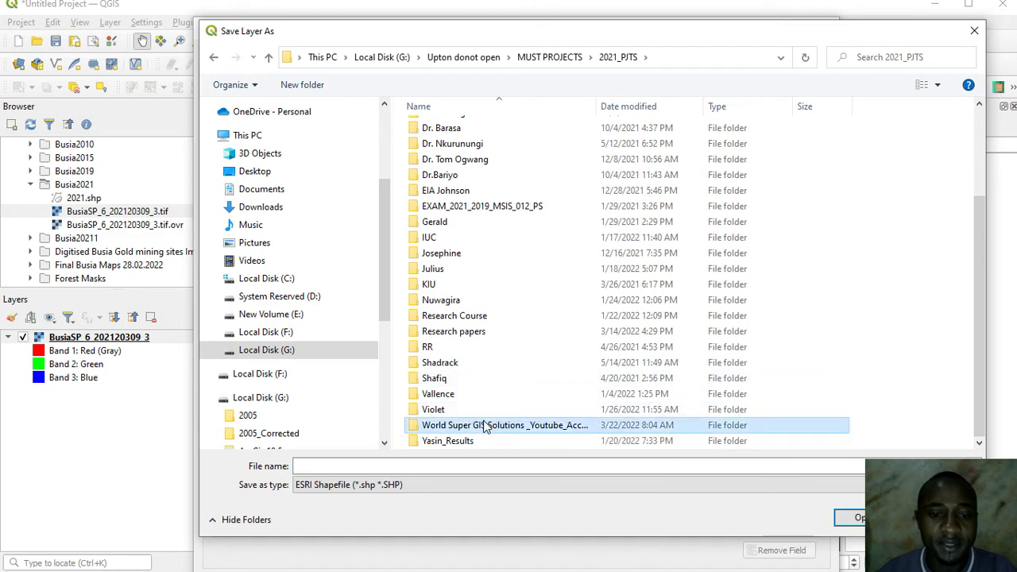
pyautogui.doubleClick(486, 425)
pyautogui.doubleClick(453, 128)
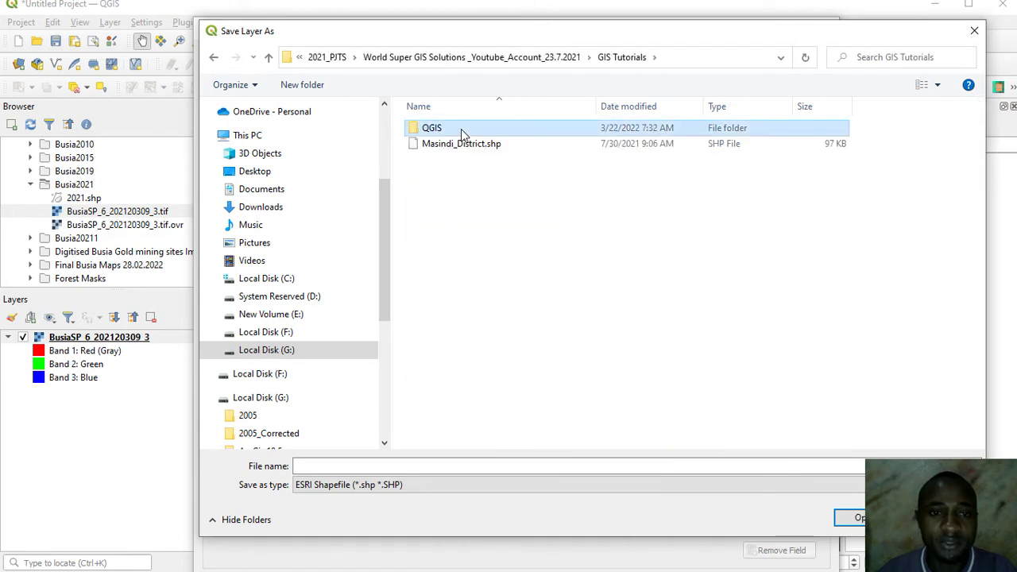
pyautogui.doubleClick(460, 129)
# - Name the new shapefile Fish Ponds and save it in the QGIS tutorials folder
pyautogui.click(382, 465)
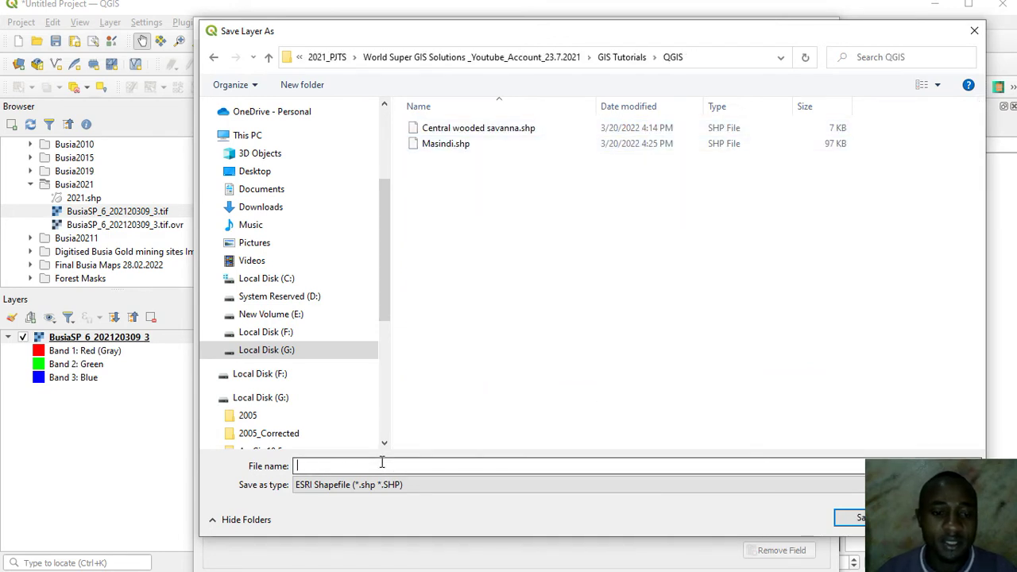
pyautogui.write('Fish Ponds')
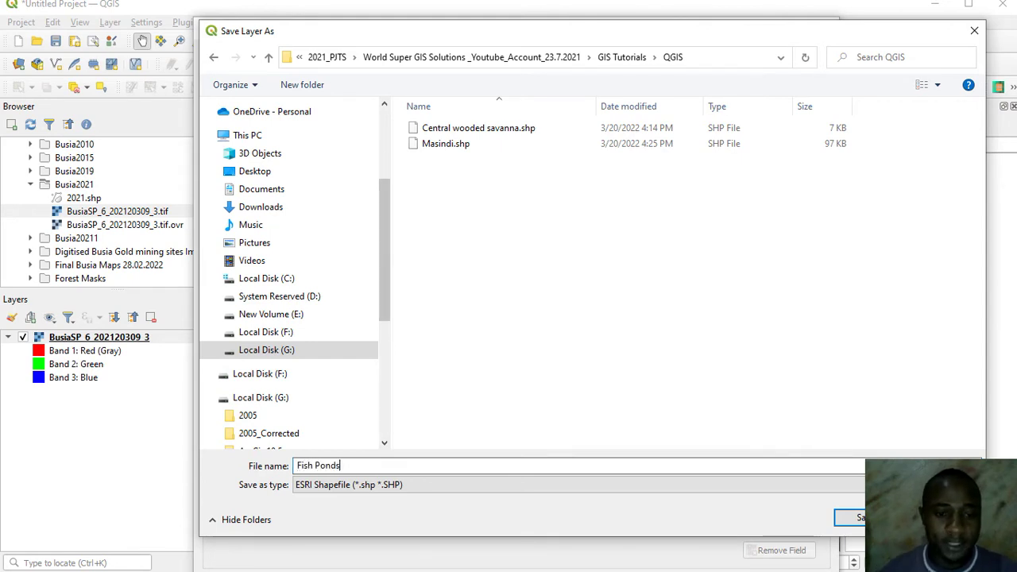
pyautogui.moveTo(610, 31); pyautogui.dragTo(416, 19)
pyautogui.click(675, 499)
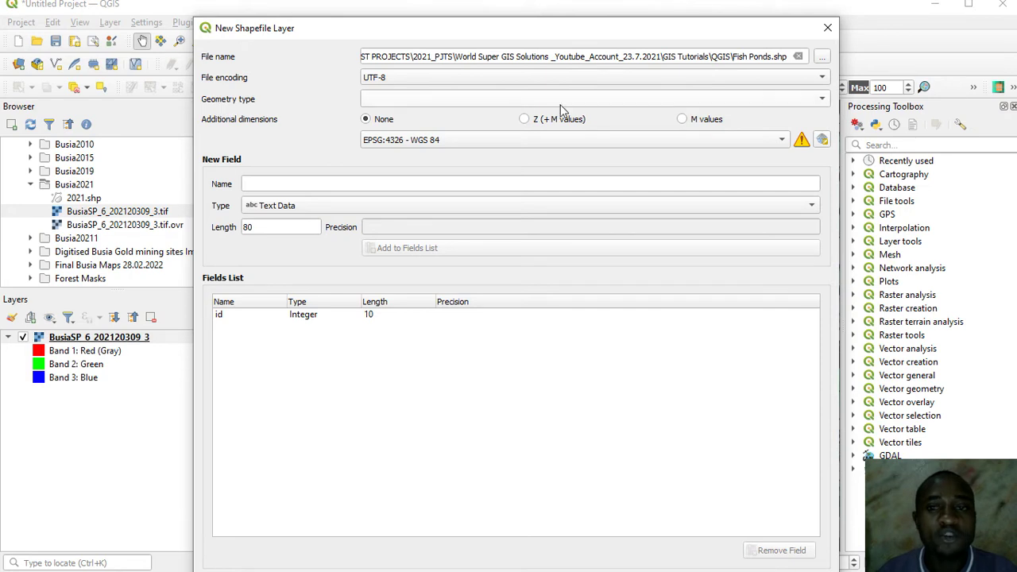
# - Set the new layer's geometry type to Polygon and its coordinate system to EPSG:32636 - WGS 84 / UTM zone 36N
pyautogui.click(823, 101)
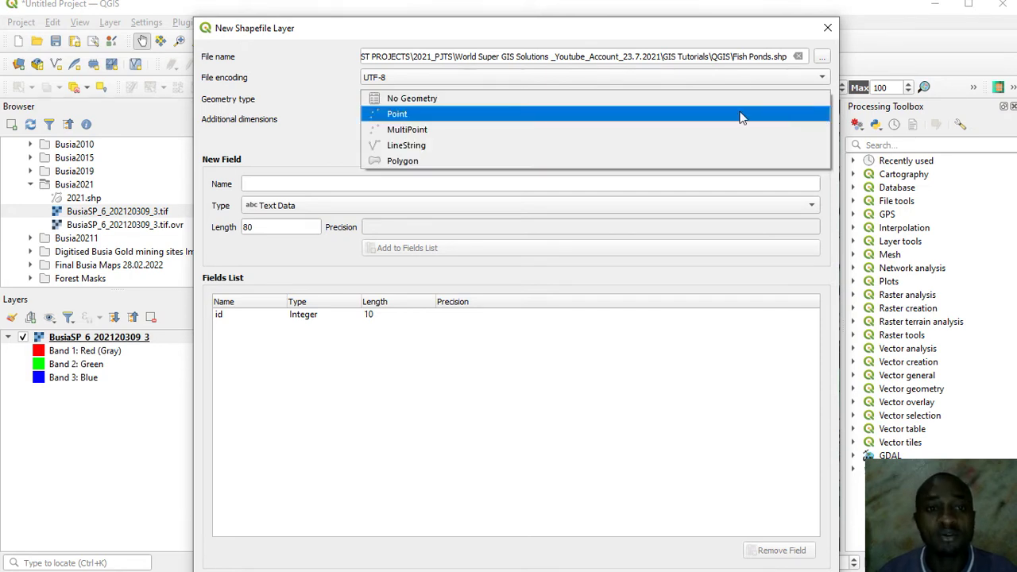
pyautogui.click(517, 163)
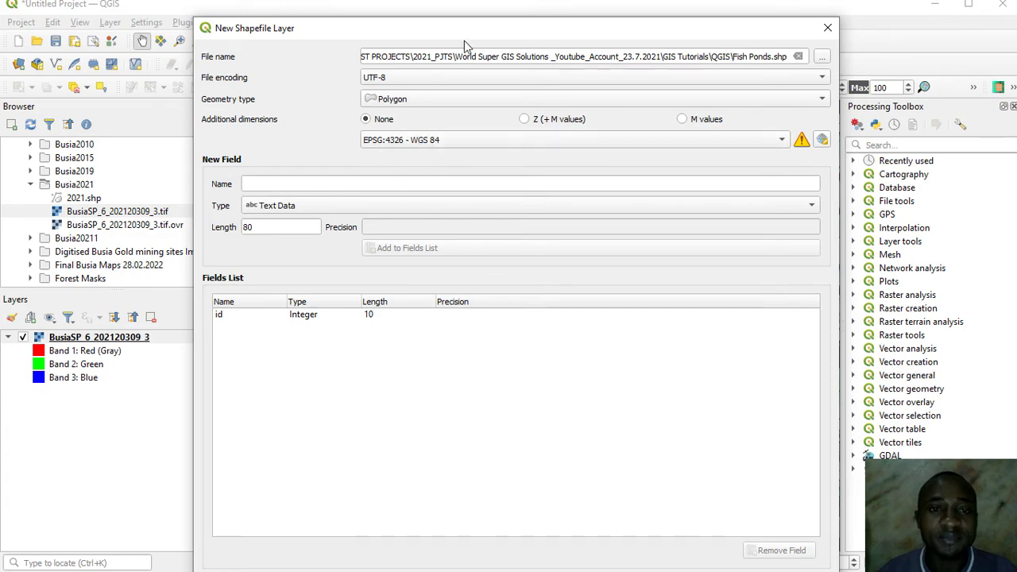
pyautogui.moveTo(468, 40); pyautogui.dragTo(456, 23)
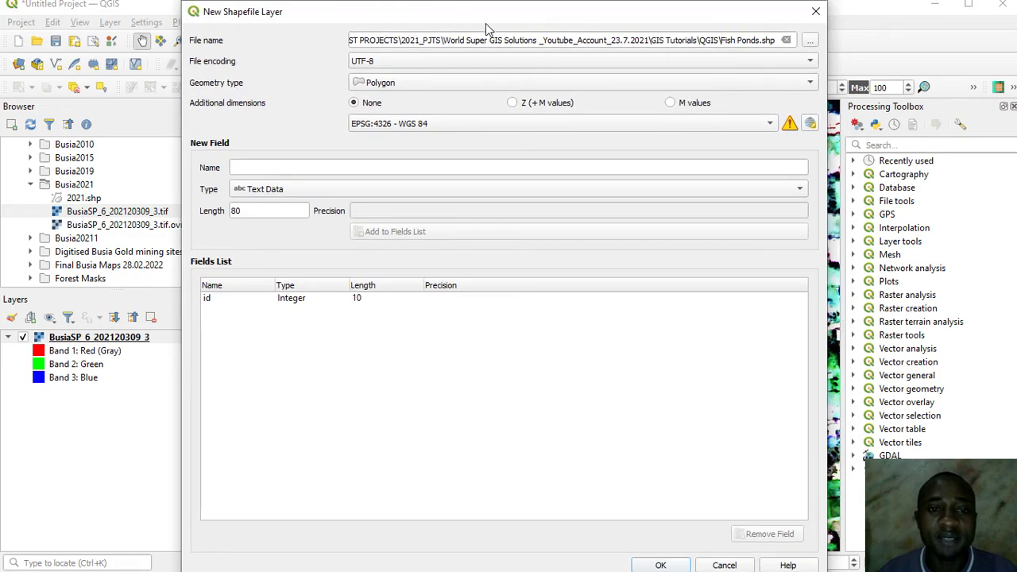
pyautogui.click(771, 127)
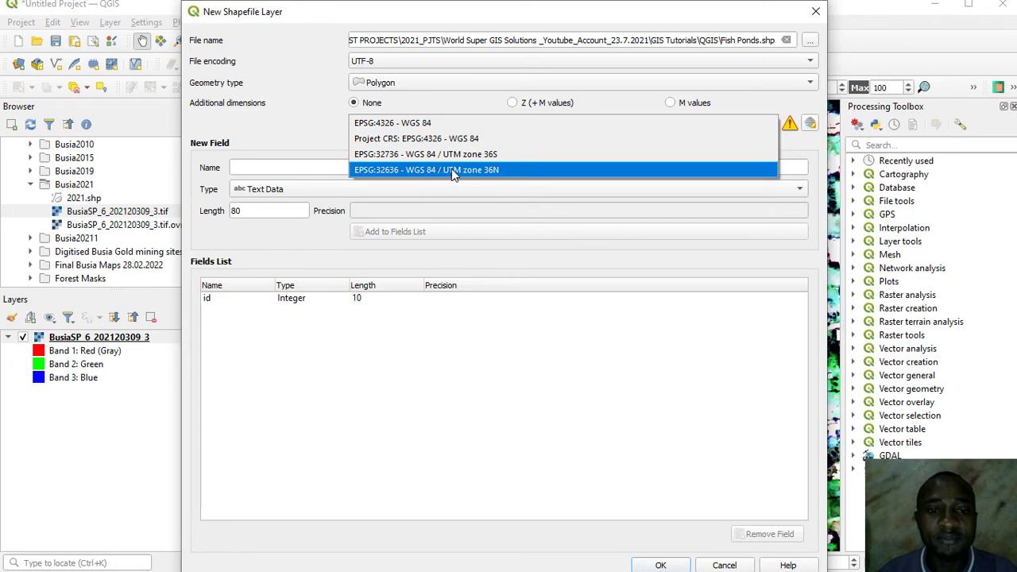
pyautogui.click(522, 171)
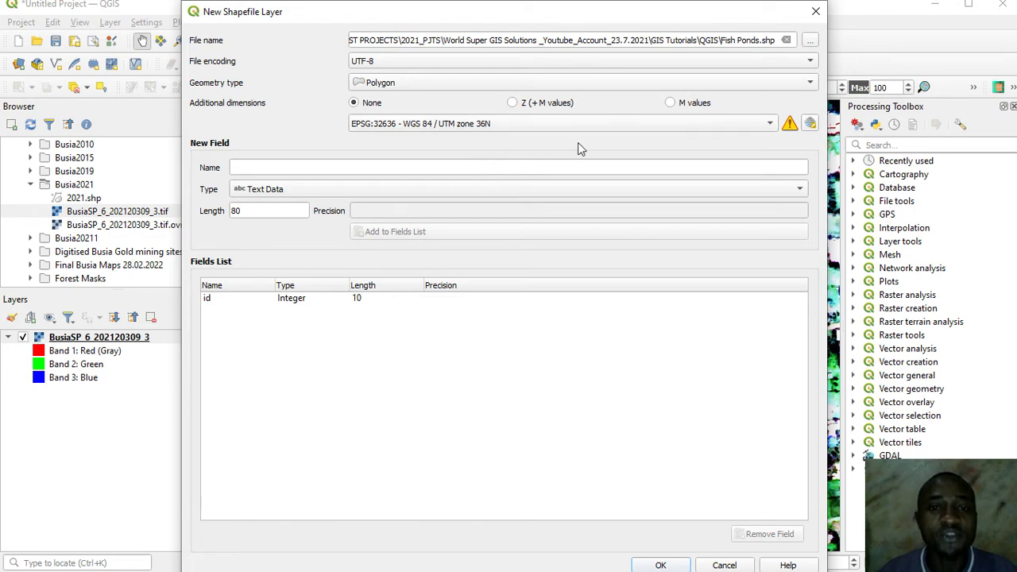
pyautogui.moveTo(555, 19); pyautogui.dragTo(519, 20)
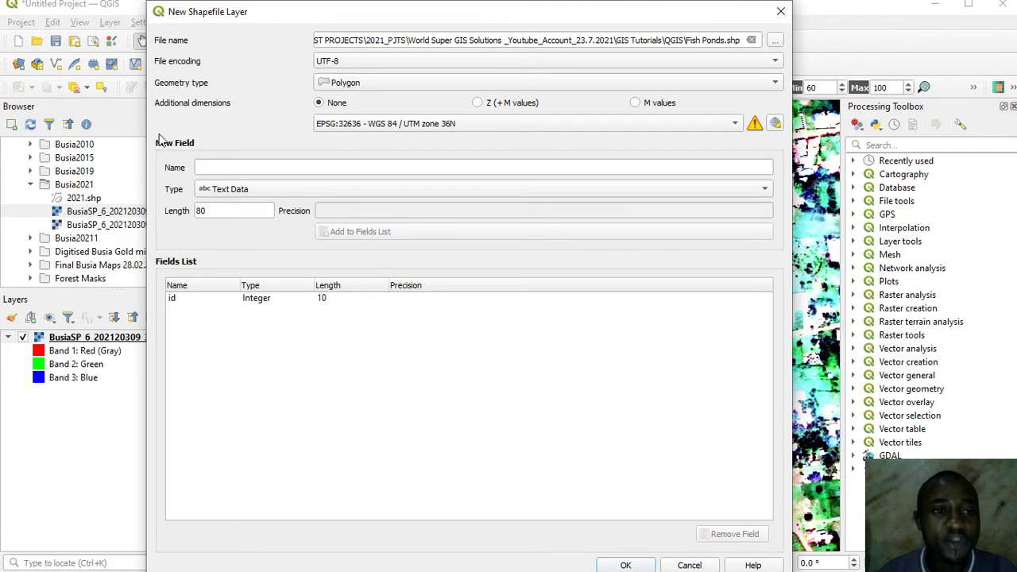
# - Enter Fish_Pond as the name of the new attribute field for the shapefile
pyautogui.click(238, 168)
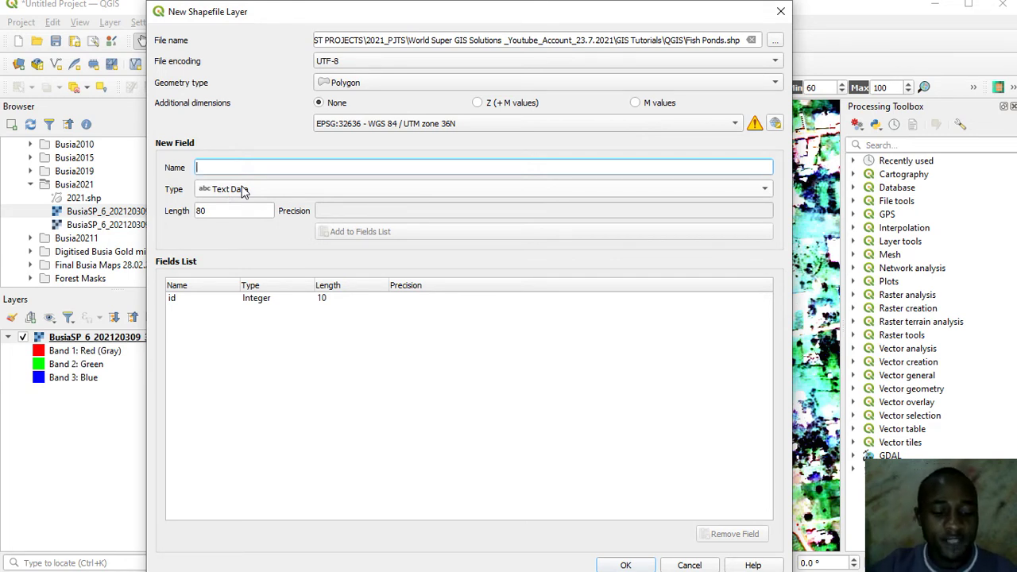
pyautogui.write('Fish_pond')
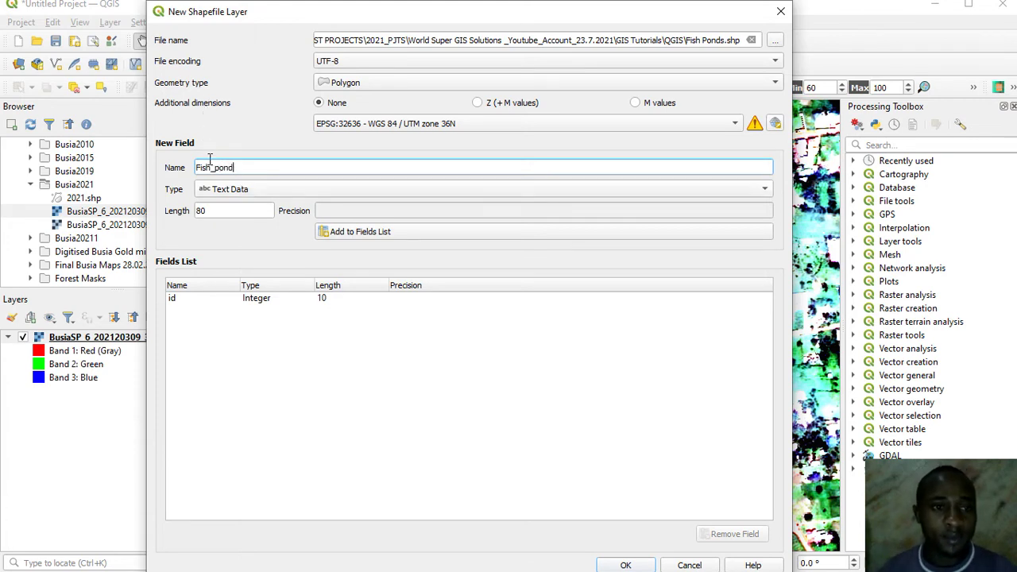
pyautogui.press('BackSpace')
pyautogui.press('BackSpace')
pyautogui.press('BackSpace')
pyautogui.press('BackSpace')
pyautogui.write('Pond')
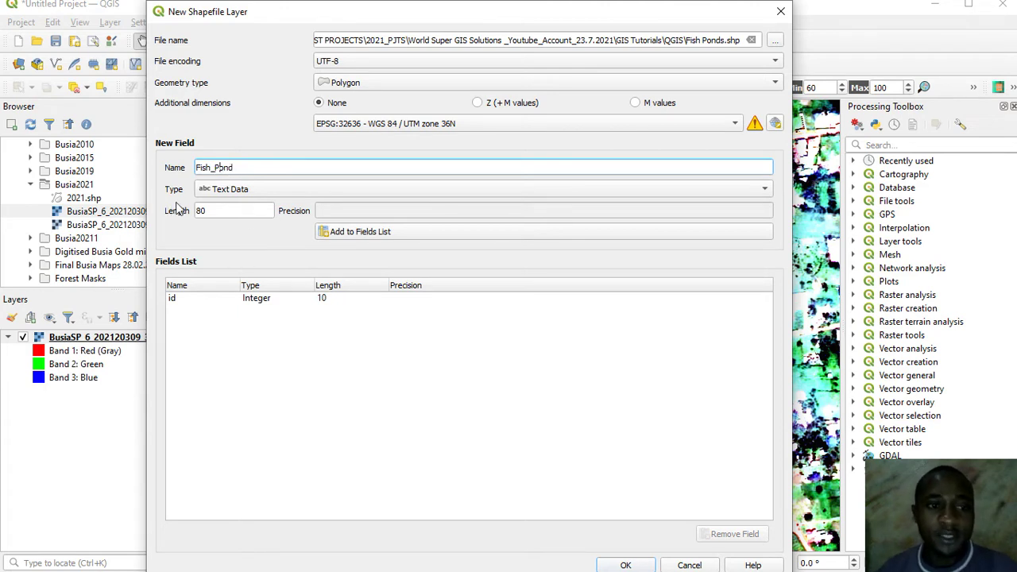
# - Add the Fish_Pond field as Text Data with length 80 to the fields list and create the shapefile layer
pyautogui.click(765, 189)
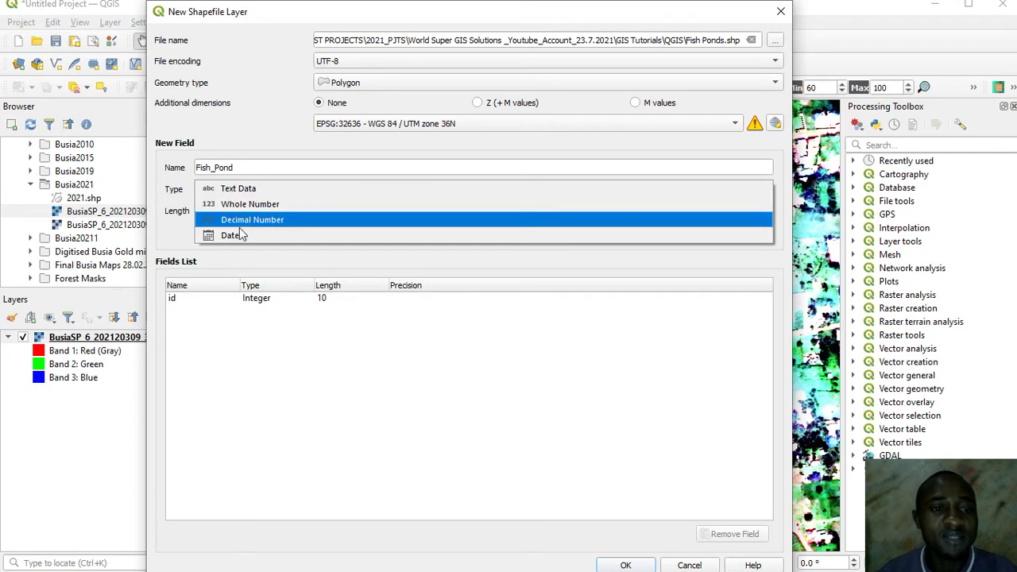
pyautogui.click(186, 192)
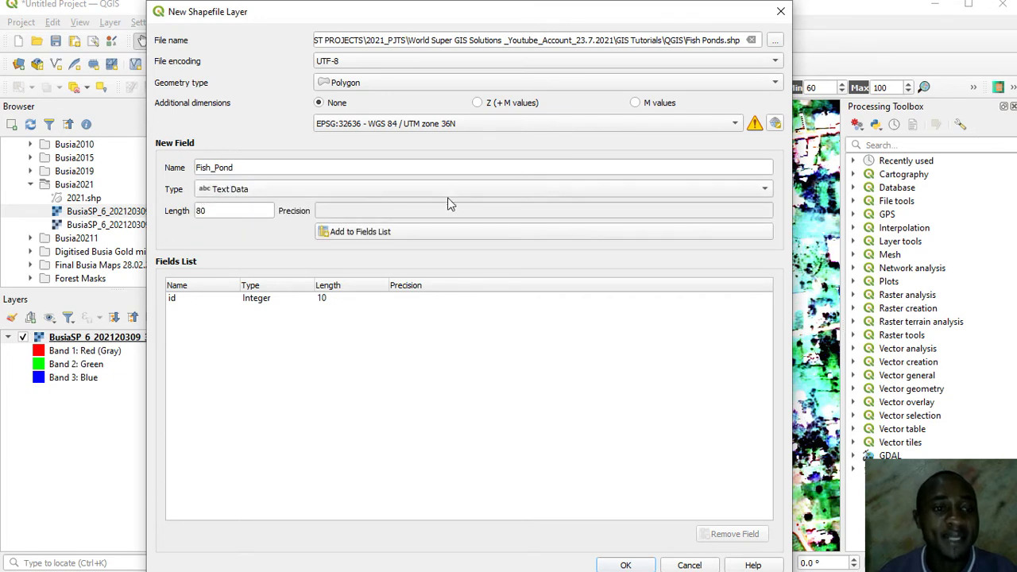
pyautogui.click(232, 214)
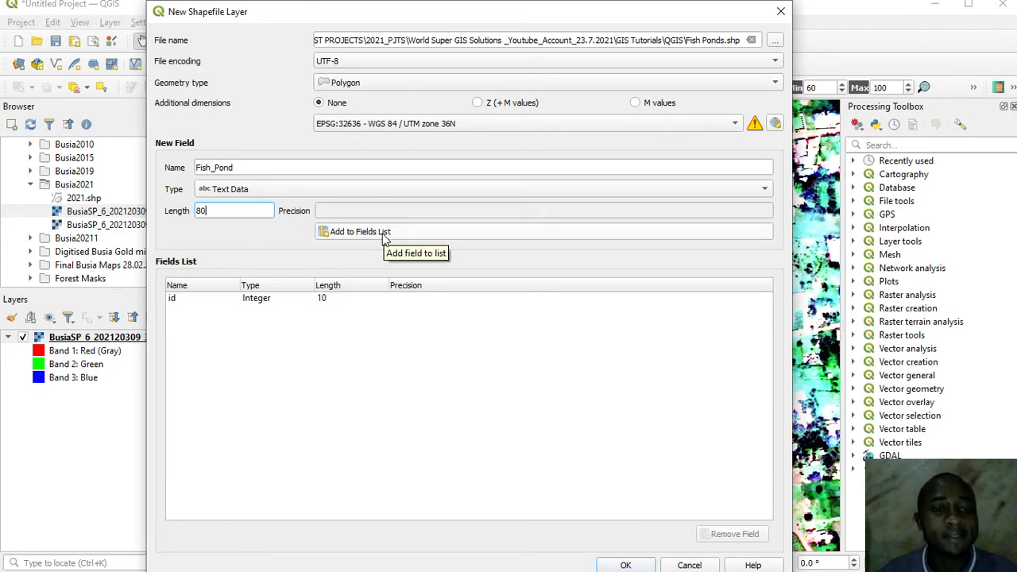
pyautogui.click(384, 238)
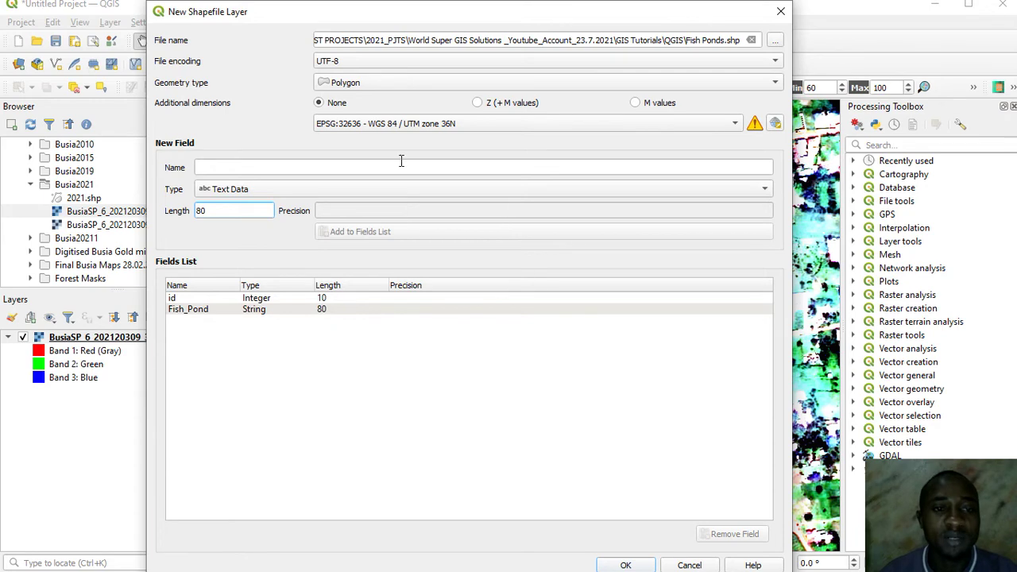
pyautogui.moveTo(442, 8)
pyautogui.mouseDown()
pyautogui.moveTo(437, 73)
pyautogui.moveTo(431, 1)
pyautogui.moveTo(430, 10)
pyautogui.mouseUp()
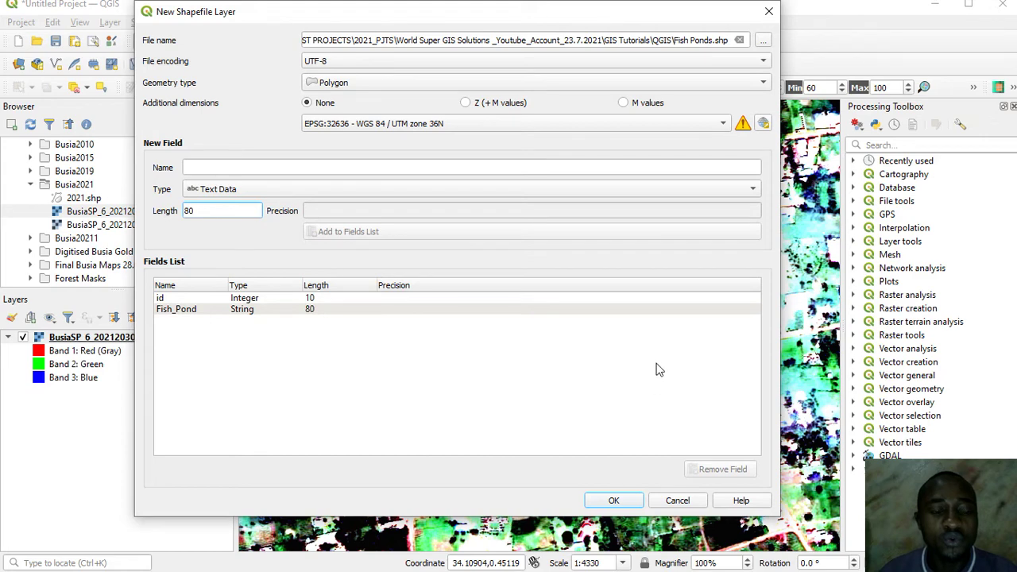
pyautogui.click(614, 501)
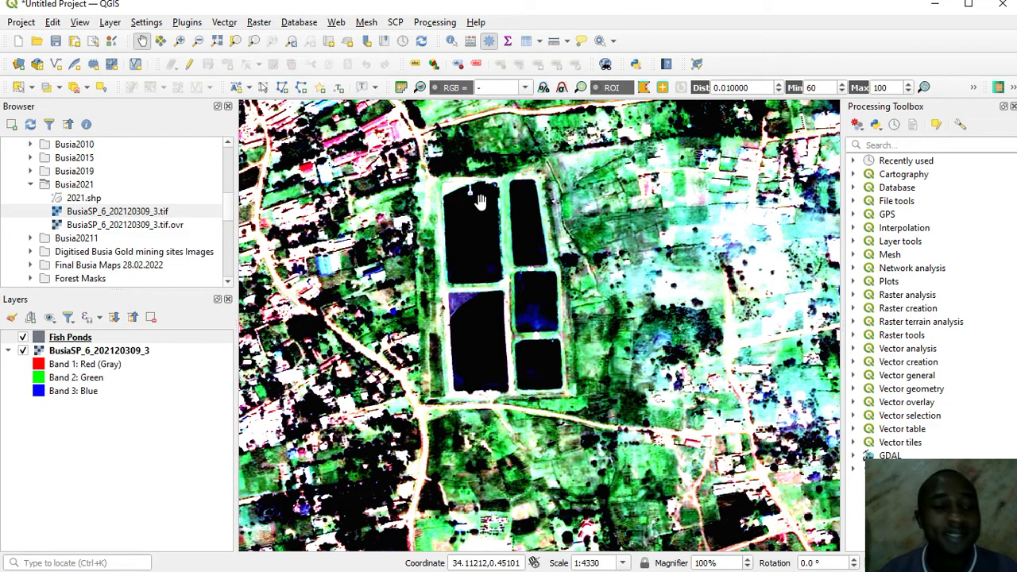
# - Turn on editing for the Fish Ponds layer and activate the Add Polygon Feature tool
pyautogui.click(63, 339)
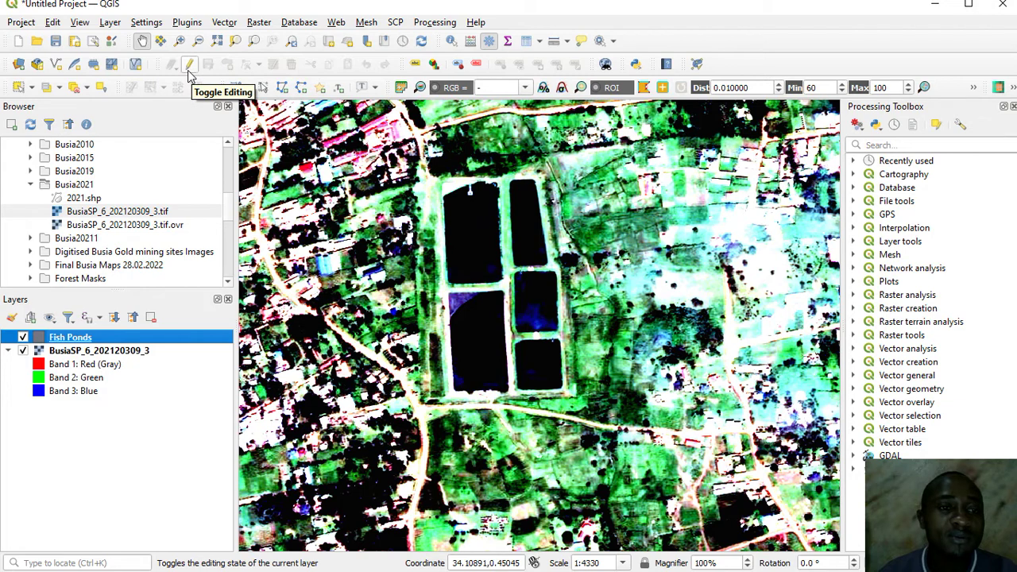
pyautogui.click(189, 65)
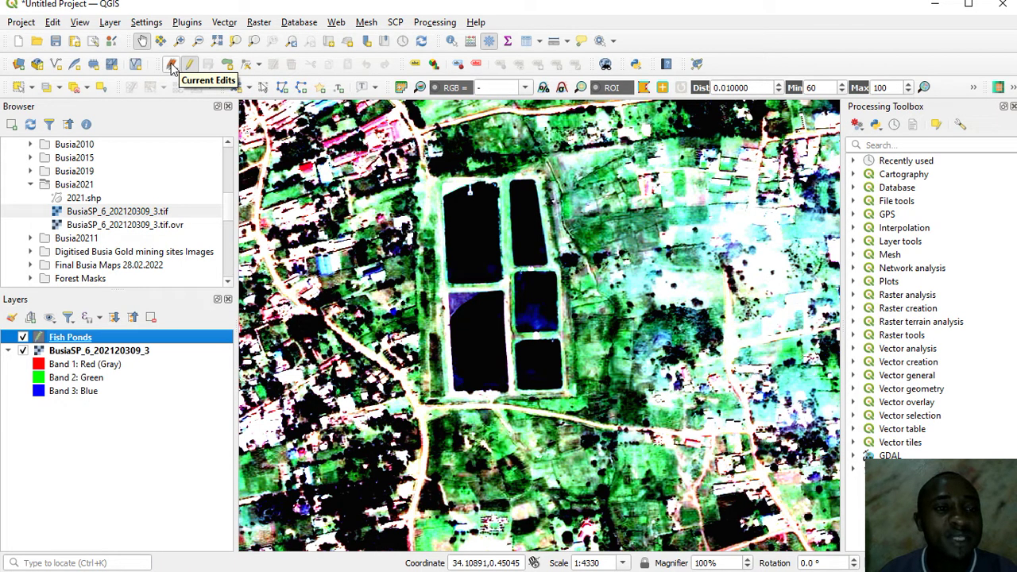
pyautogui.click(259, 65)
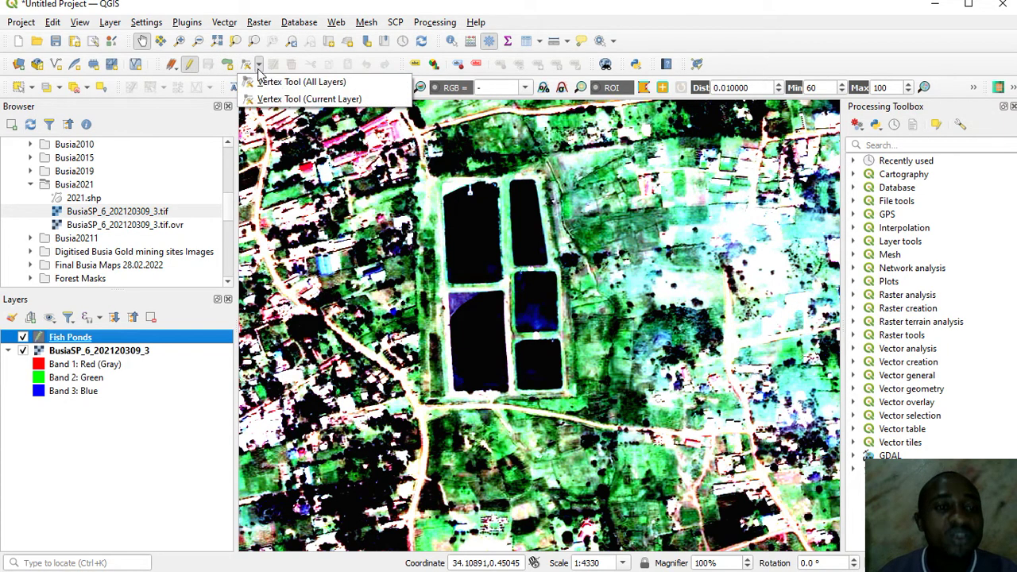
pyautogui.click(228, 68)
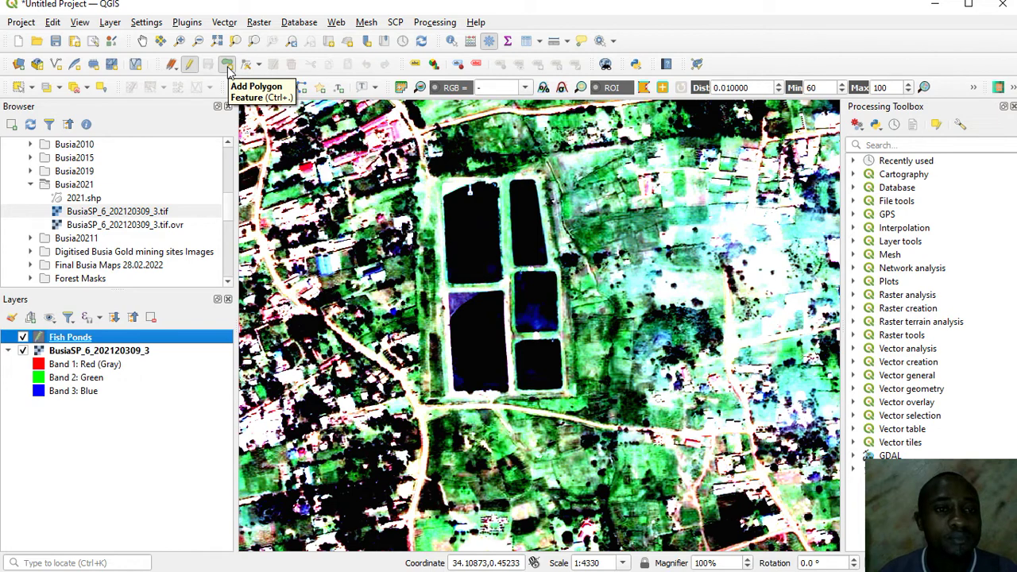
pyautogui.click(228, 67)
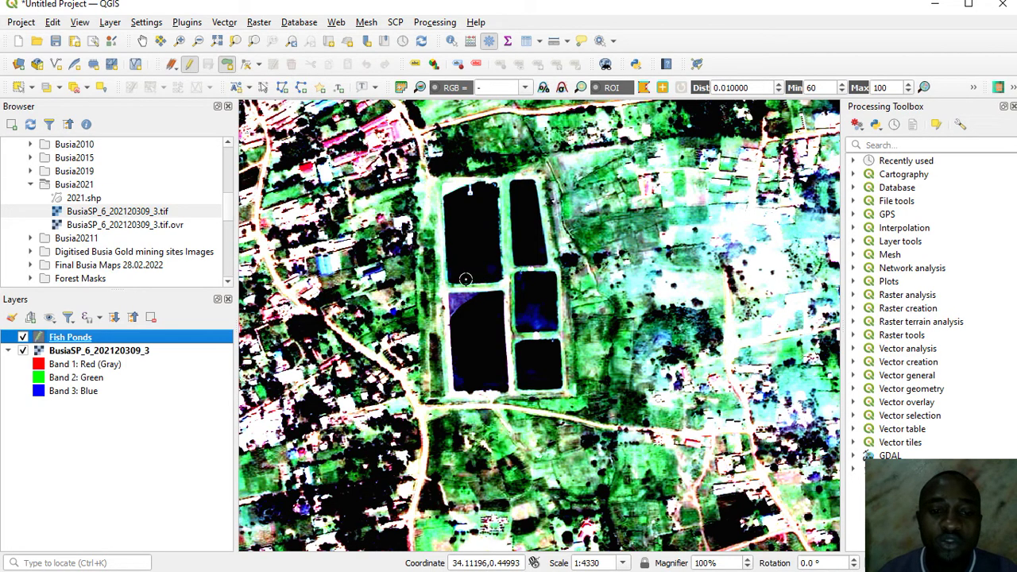
# - Digitize a polygon along the edges of the large northwestern pond in the satellite image
pyautogui.scroll(1, 477, 241)
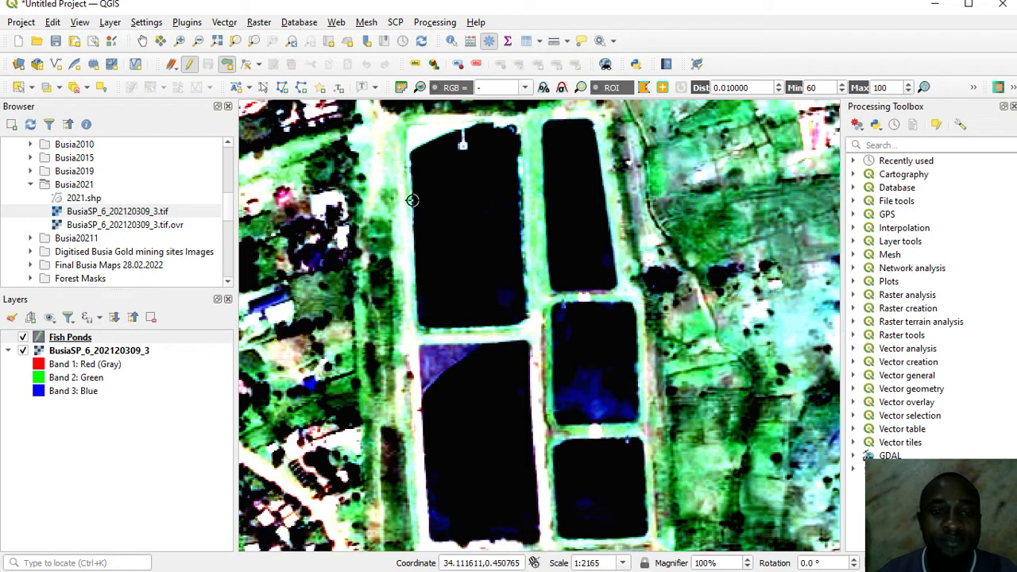
pyautogui.click(411, 153)
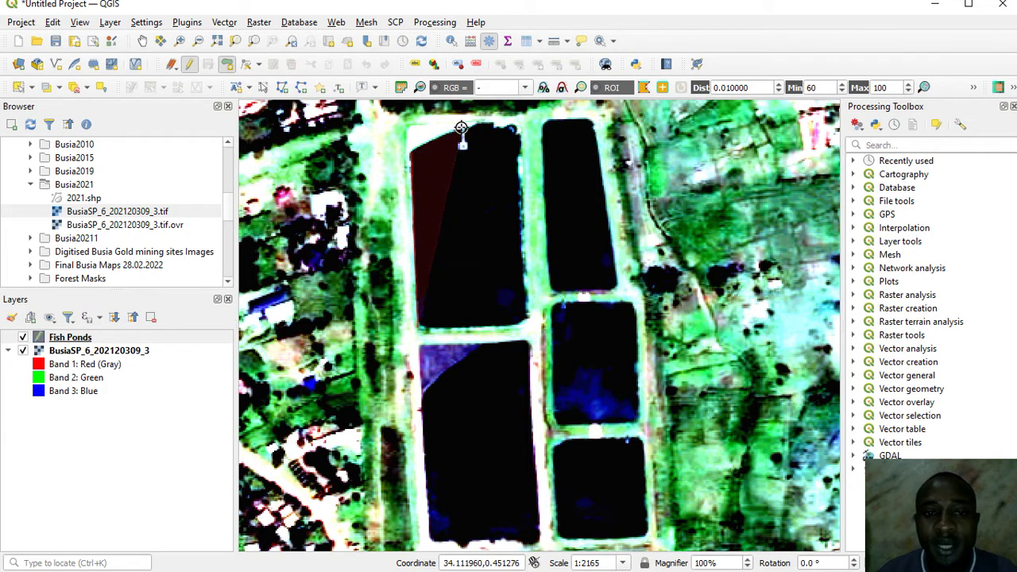
pyautogui.click(518, 131)
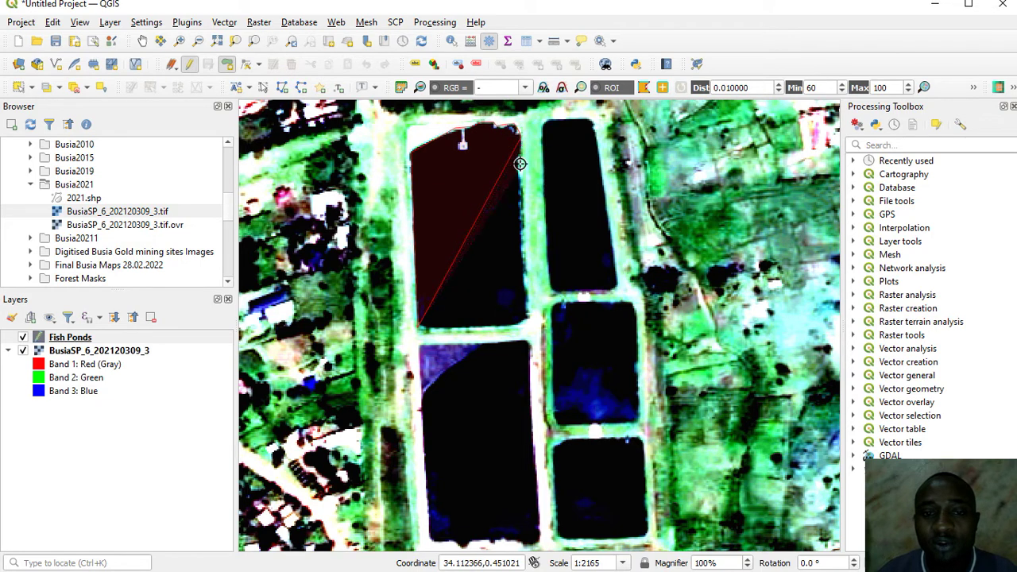
pyautogui.click(522, 265)
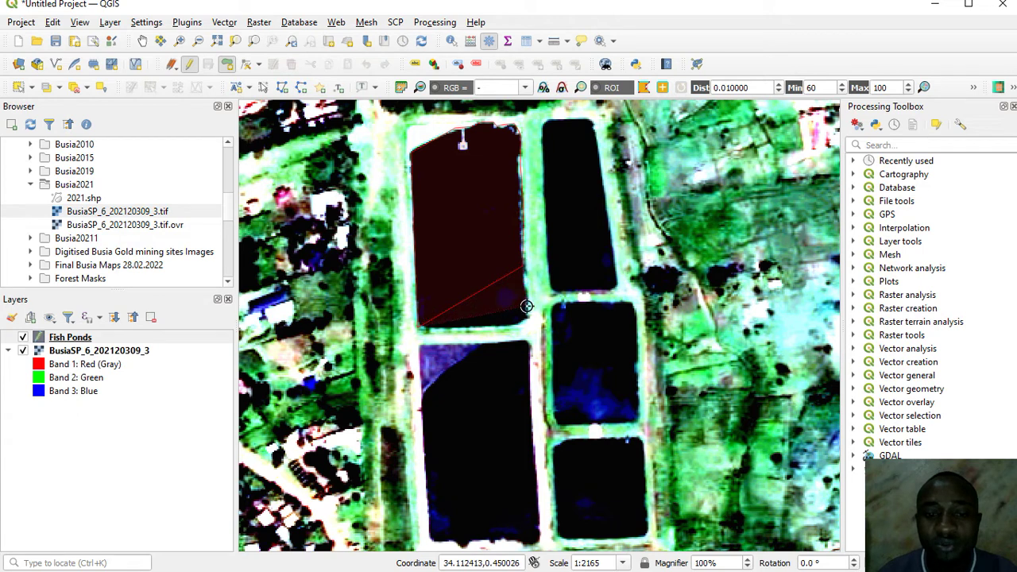
pyautogui.click(526, 320)
pyautogui.rightClick(516, 325)
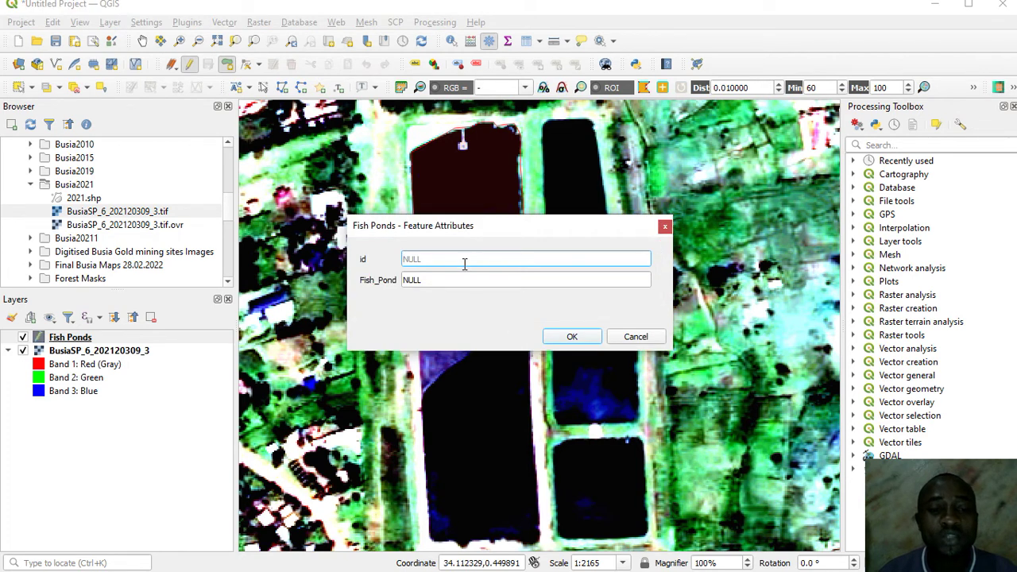
# - Save the northwestern pond polygon with id 1 and Fish_Pond value A
pyautogui.write('1')
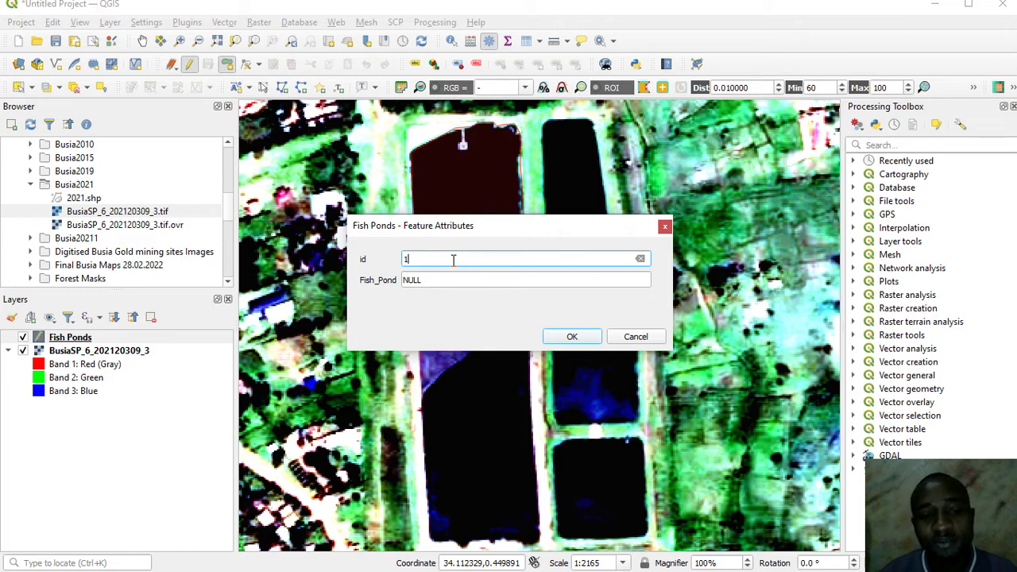
pyautogui.click(437, 280)
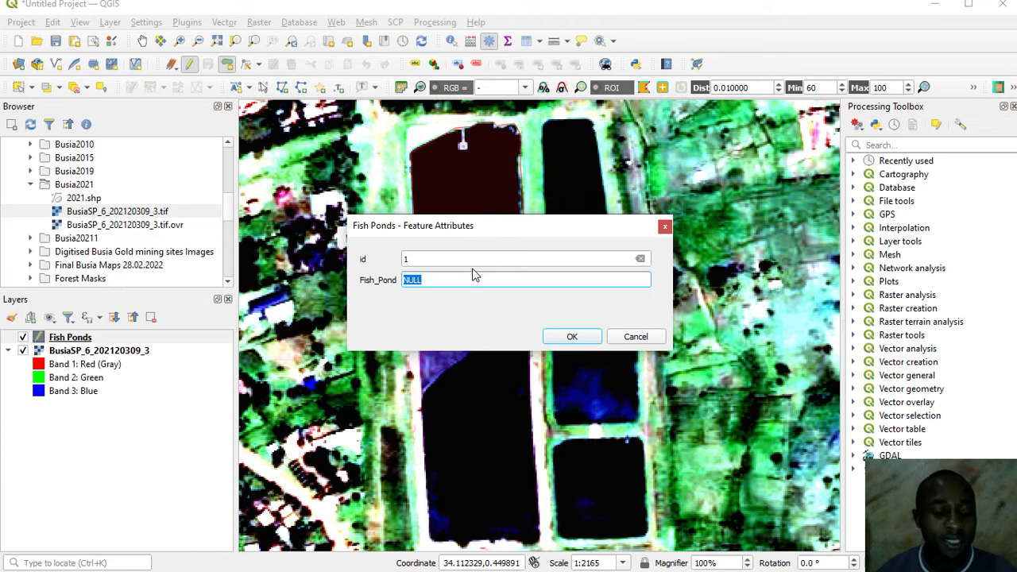
pyautogui.write('A')
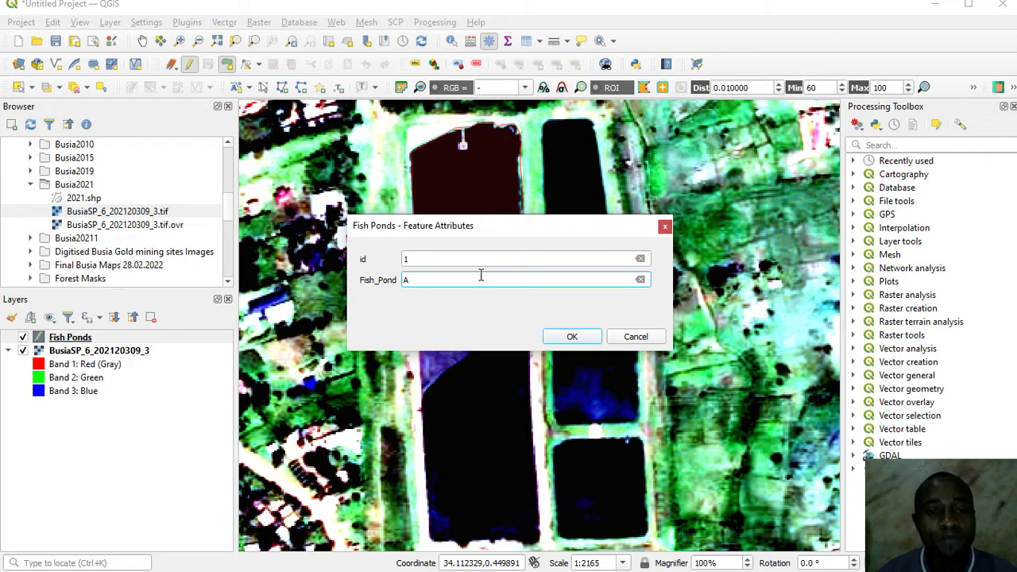
pyautogui.click(570, 337)
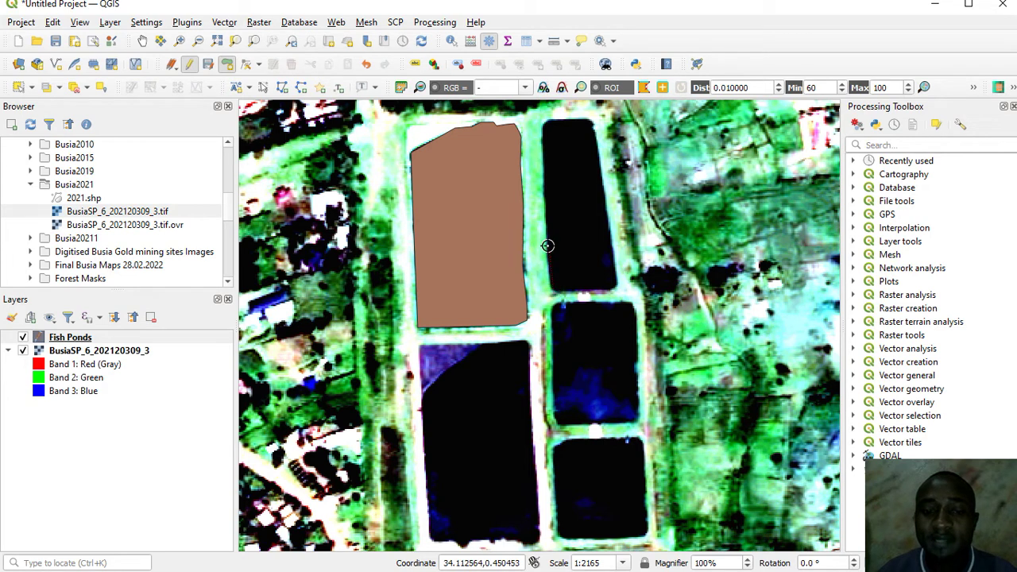
# - Digitize a polygon along the edges of the narrow northeastern pond
pyautogui.click(616, 283)
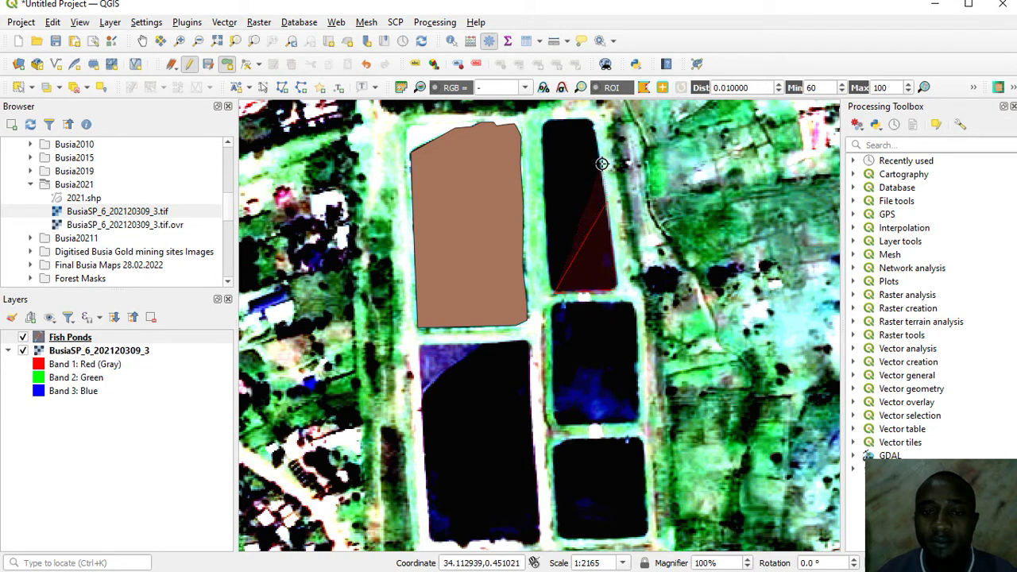
pyautogui.click(590, 125)
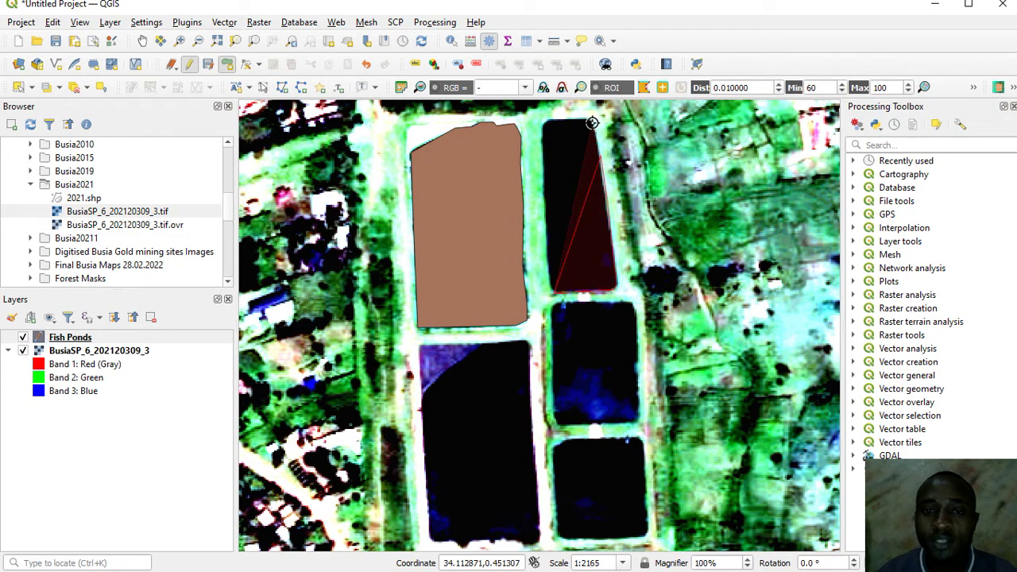
pyautogui.click(544, 121)
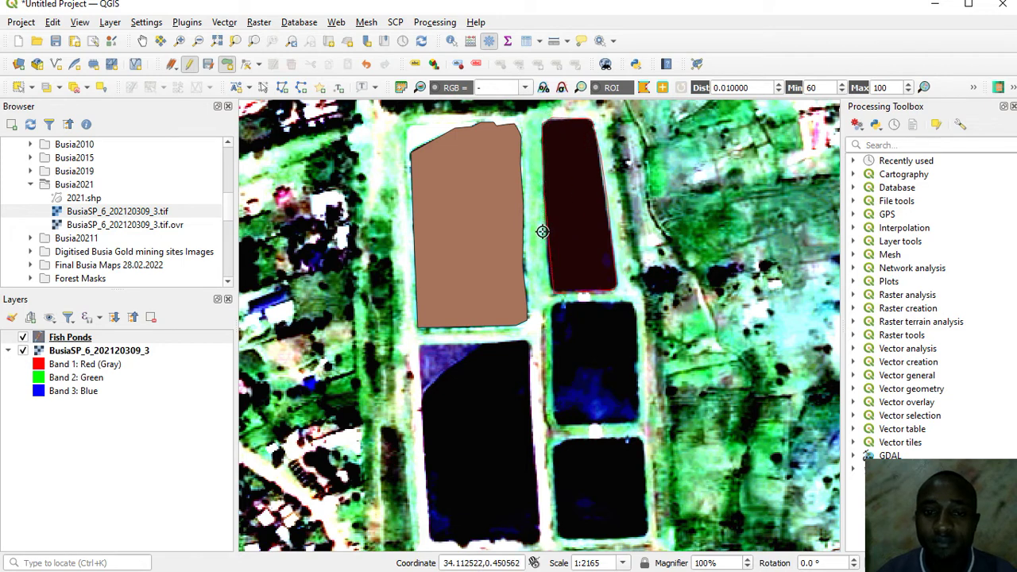
pyautogui.rightClick(550, 288)
# - Save the northeastern pond polygon with id 2 and Fish_Pond value B
pyautogui.write('2')
pyautogui.click(510, 310)
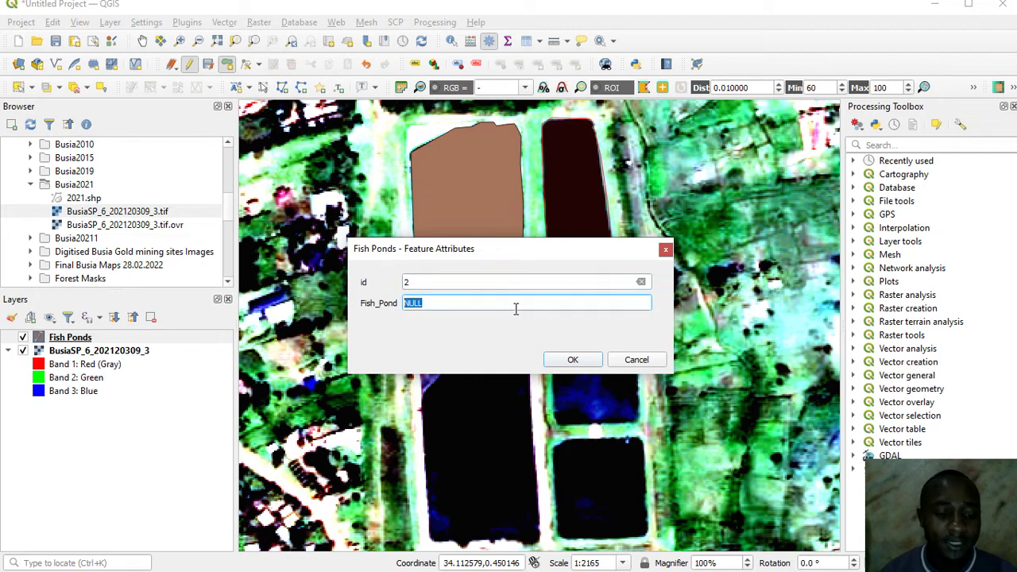
pyautogui.write('B')
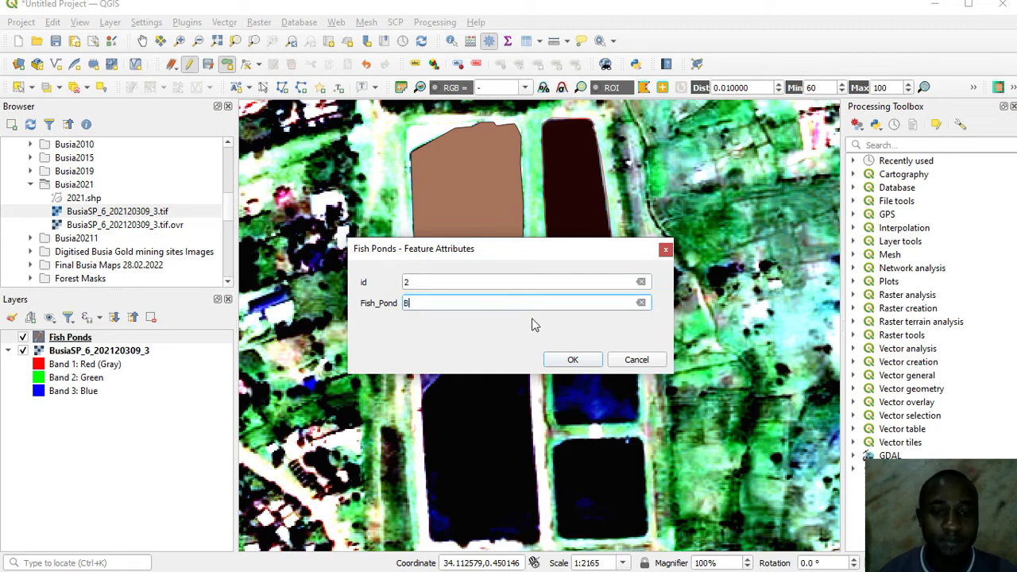
pyautogui.click(570, 360)
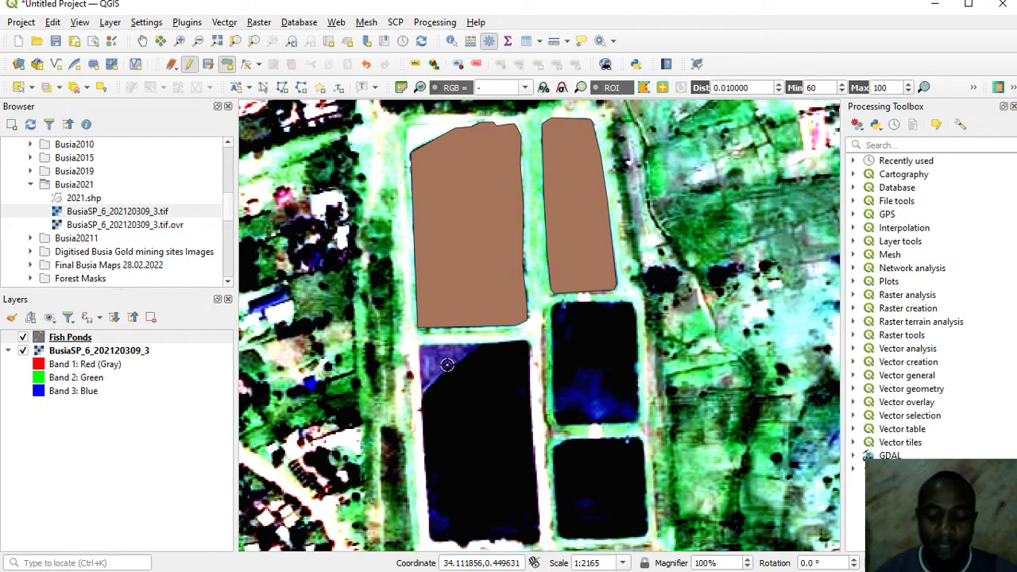
# - Digitize a polygon around the large southwestern pond, including its purple corner
pyautogui.press('Down')
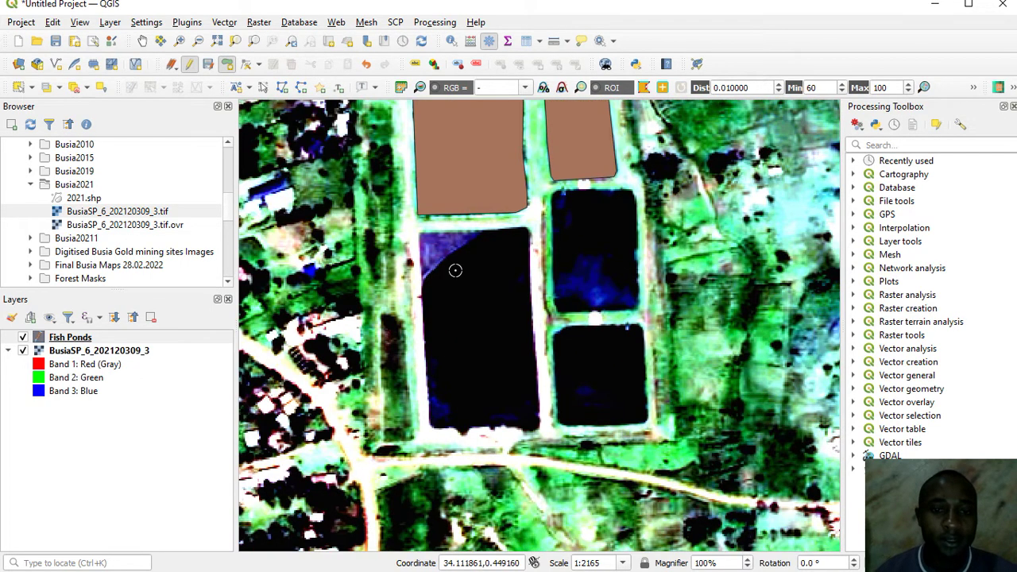
pyautogui.click(418, 232)
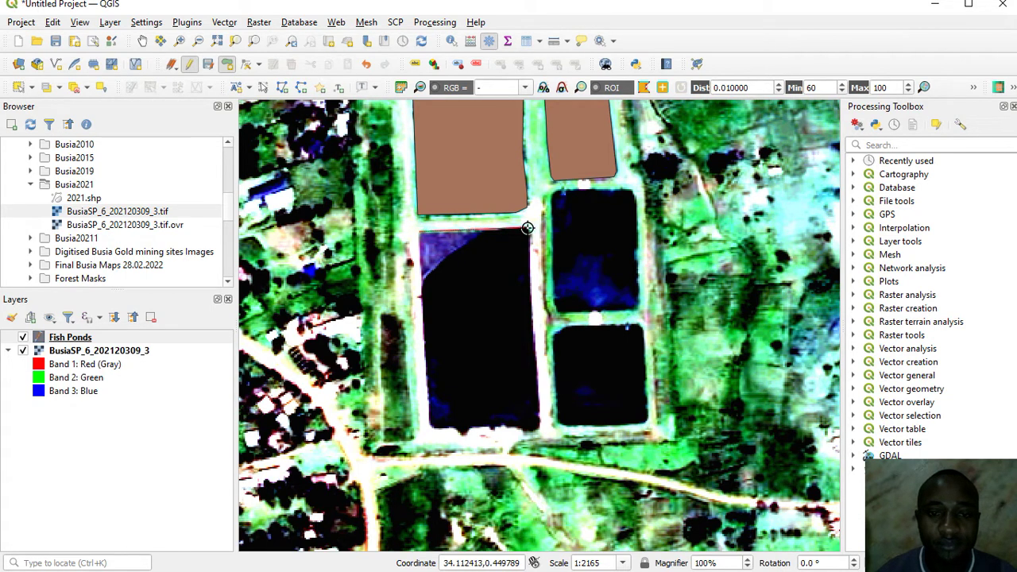
pyautogui.click(528, 233)
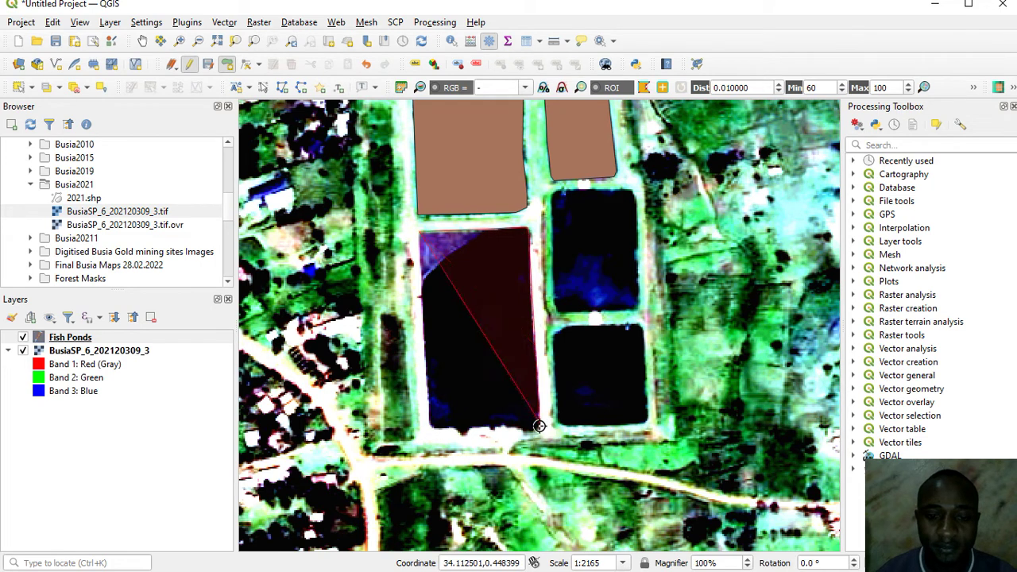
pyautogui.click(537, 430)
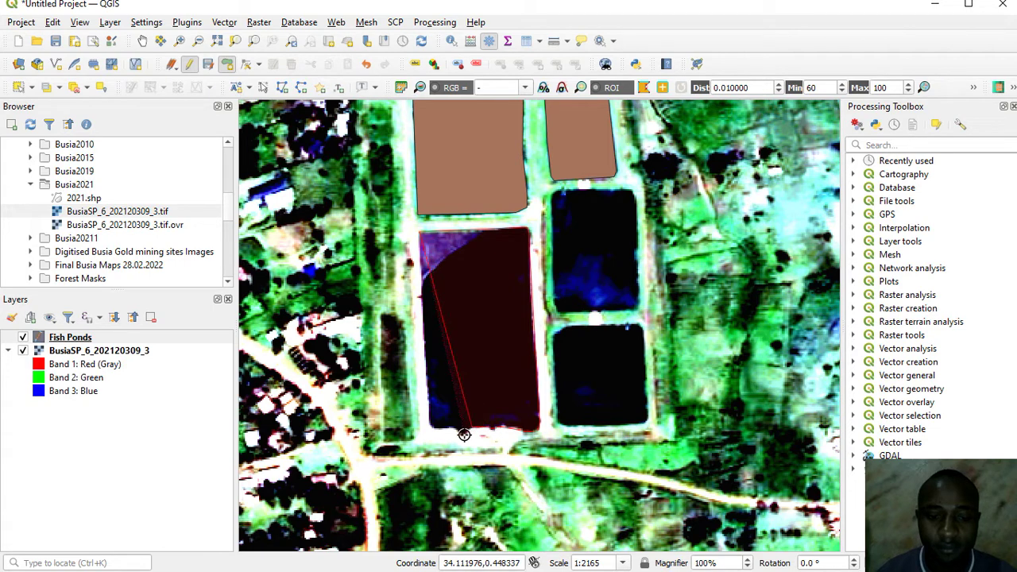
pyautogui.click(432, 428)
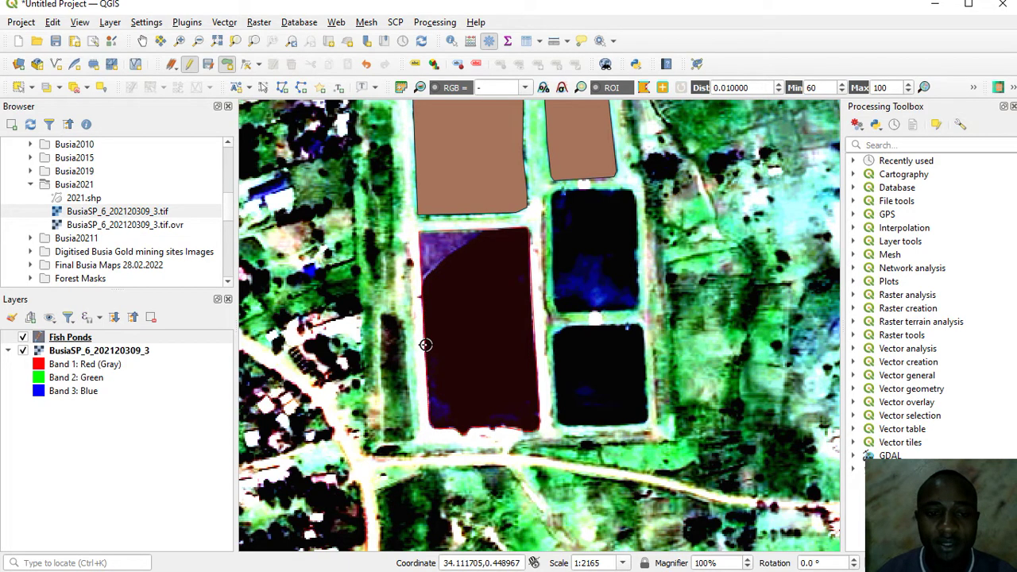
pyautogui.rightClick(425, 345)
# - Save the southwestern pond polygon with id 3 and Fish_Pond value C
pyautogui.write('3')
pyautogui.click(444, 327)
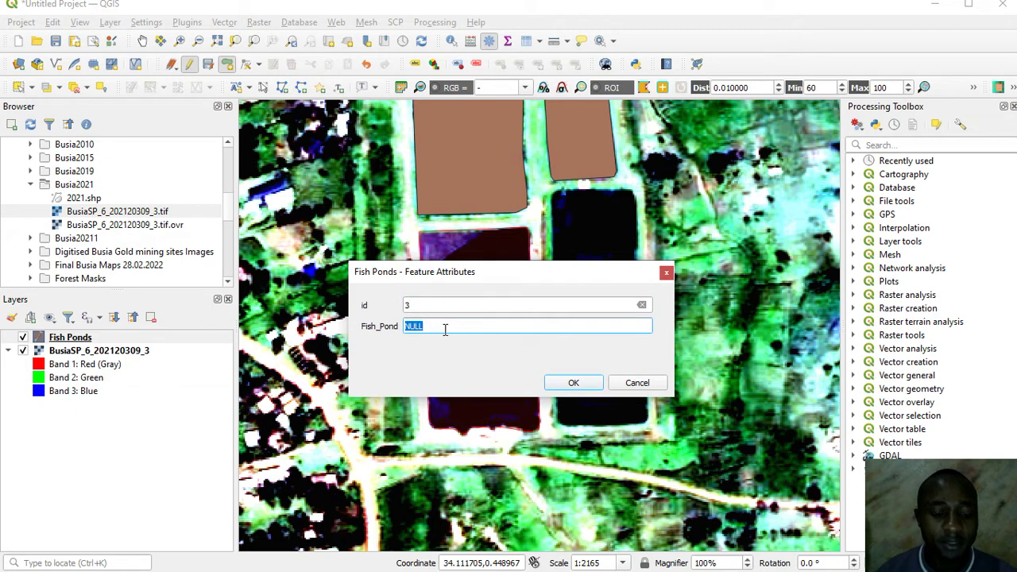
pyautogui.write('C')
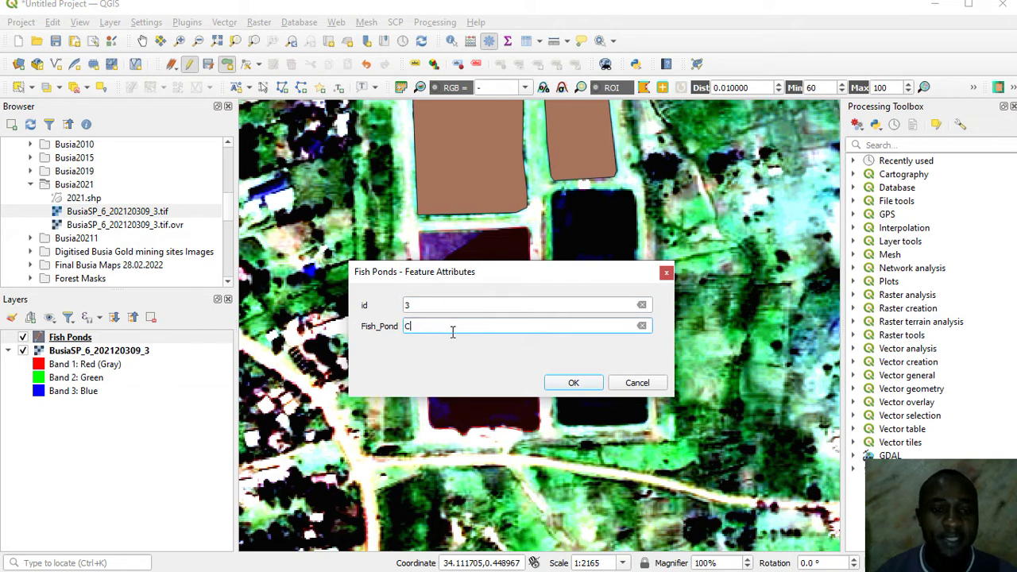
pyautogui.click(572, 383)
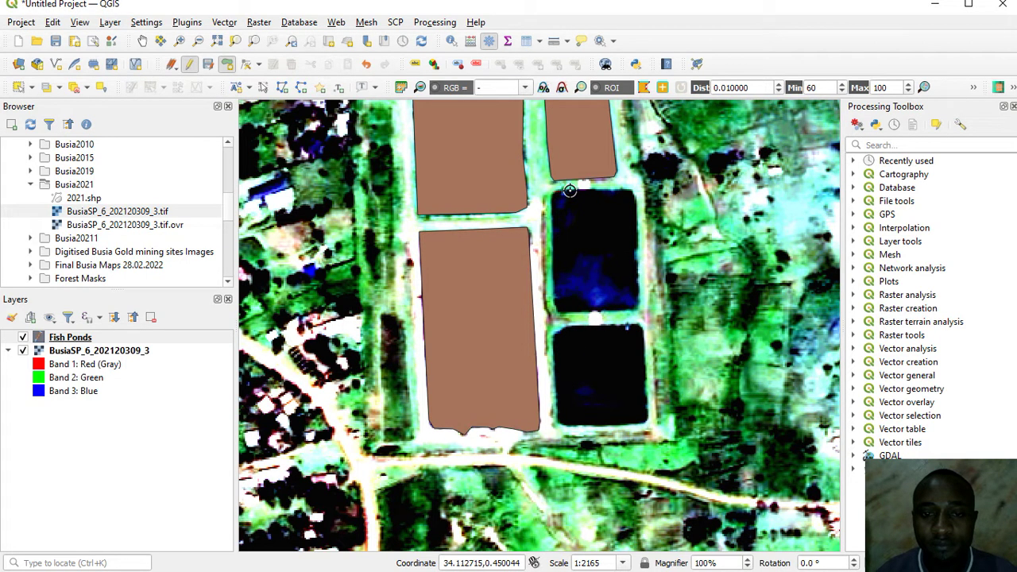
# - Digitize a polygon along the edges of the middle pond in the eastern column
pyautogui.click(636, 195)
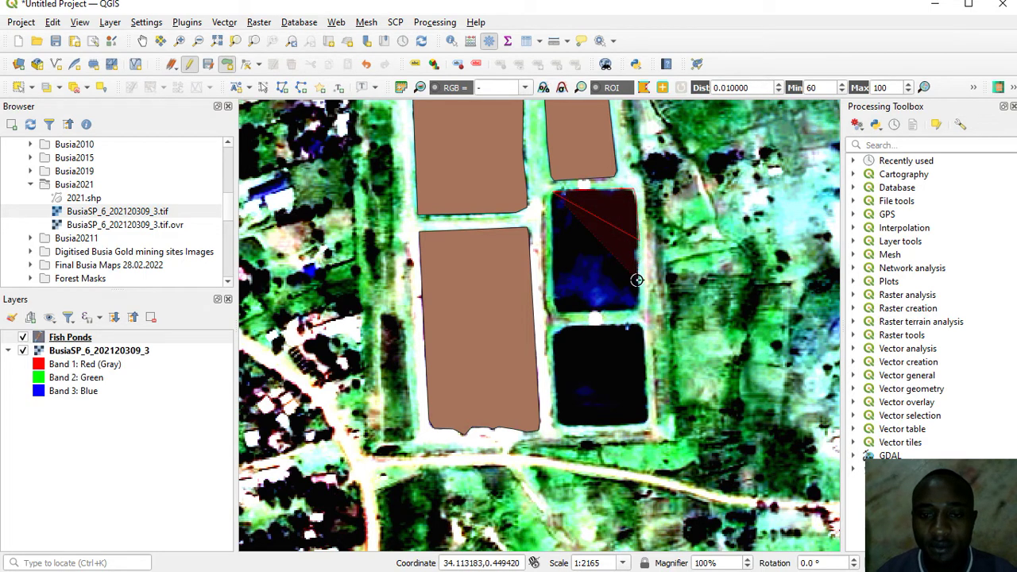
pyautogui.click(635, 309)
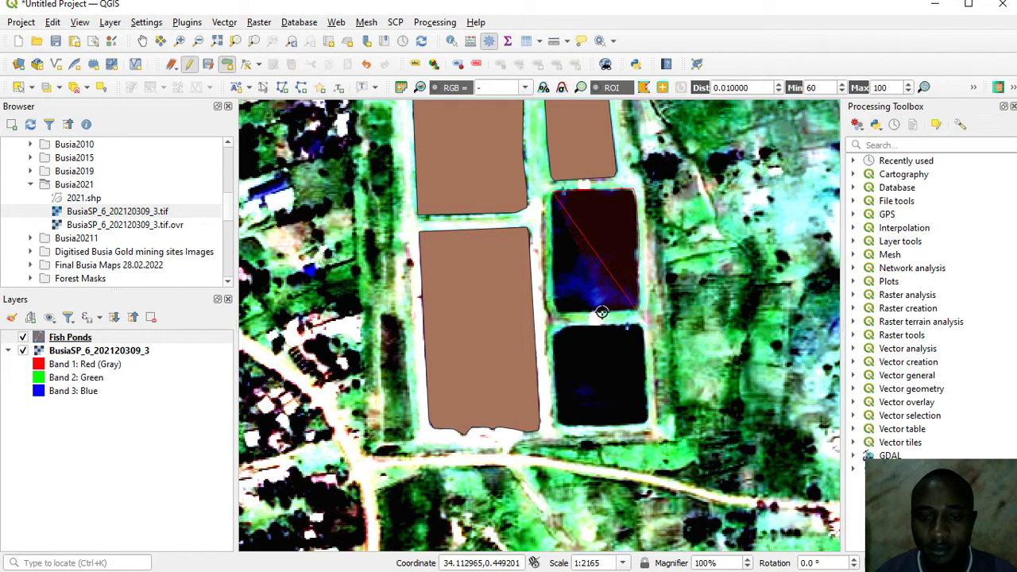
pyautogui.click(554, 311)
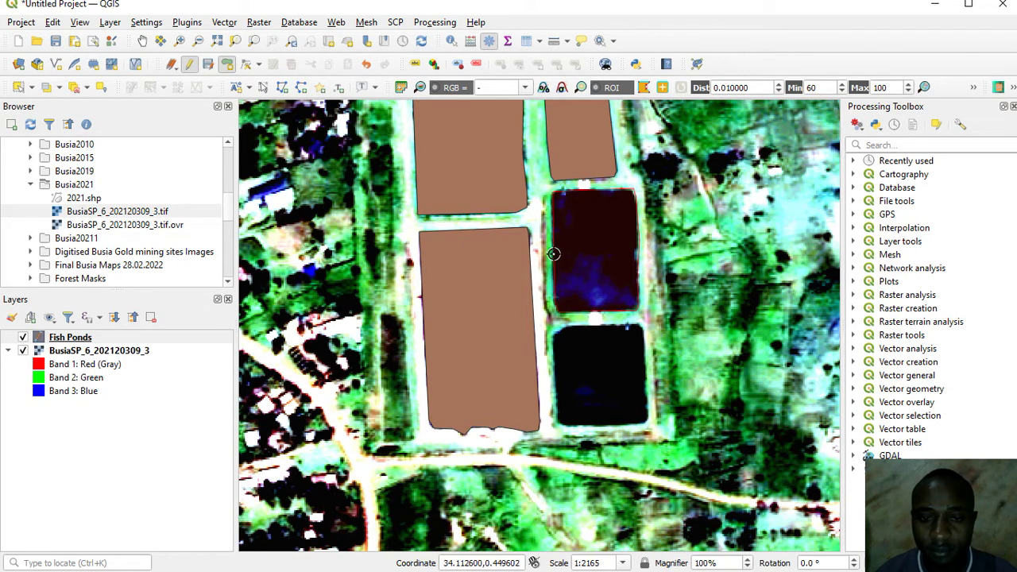
pyautogui.rightClick(552, 253)
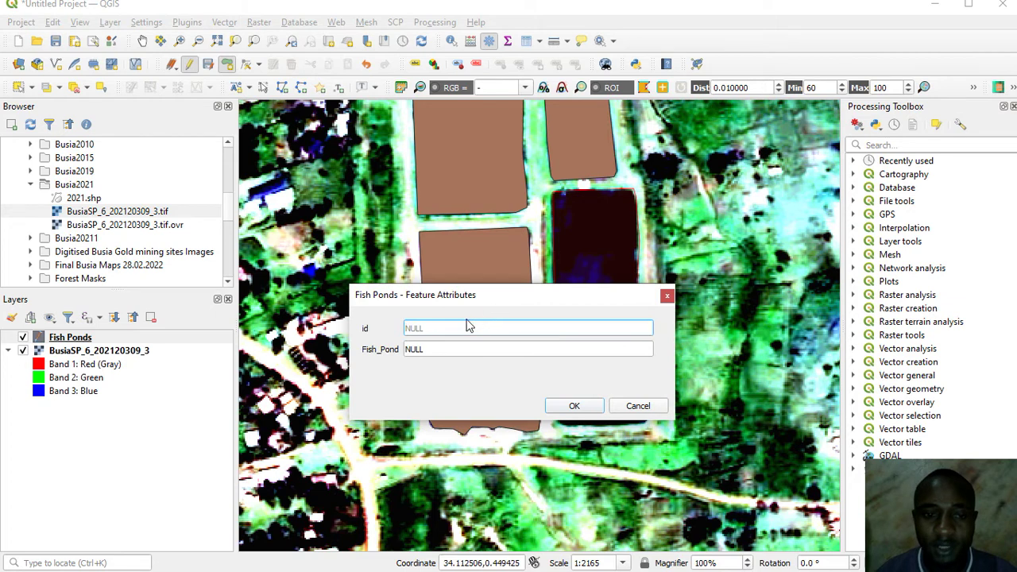
# - Save the middle eastern pond polygon with id 4 and Fish_Pond value D
pyautogui.write('4')
pyautogui.press('Tab')
pyautogui.write('D')
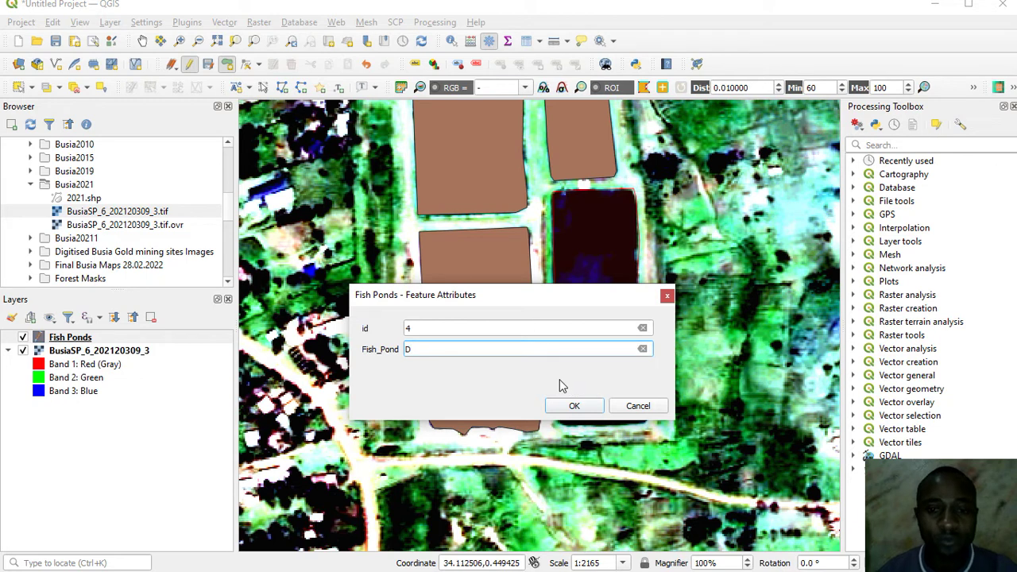
pyautogui.click(575, 408)
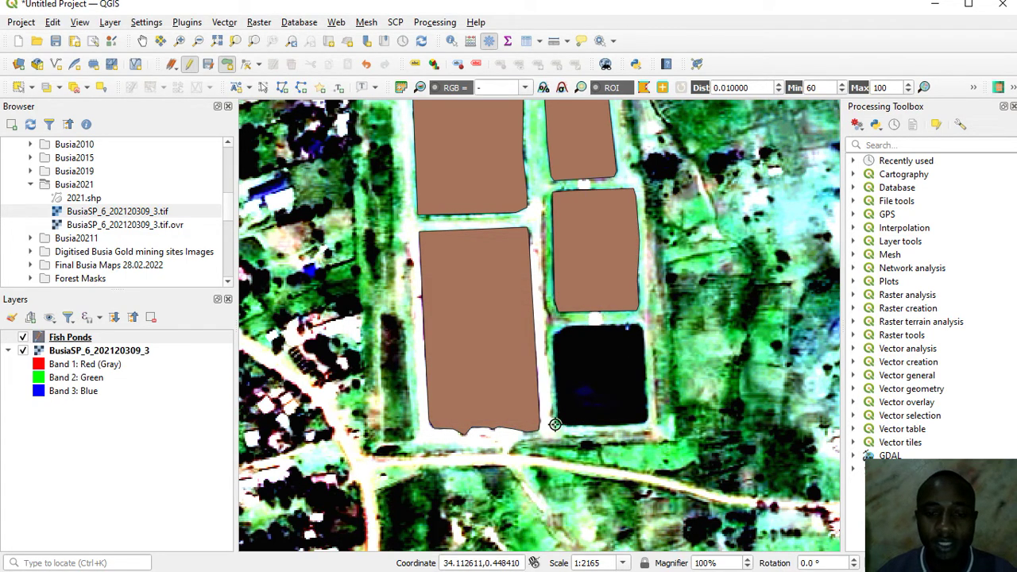
# - Digitize a polygon along the edges of the remaining dark southeastern pond
pyautogui.click(553, 372)
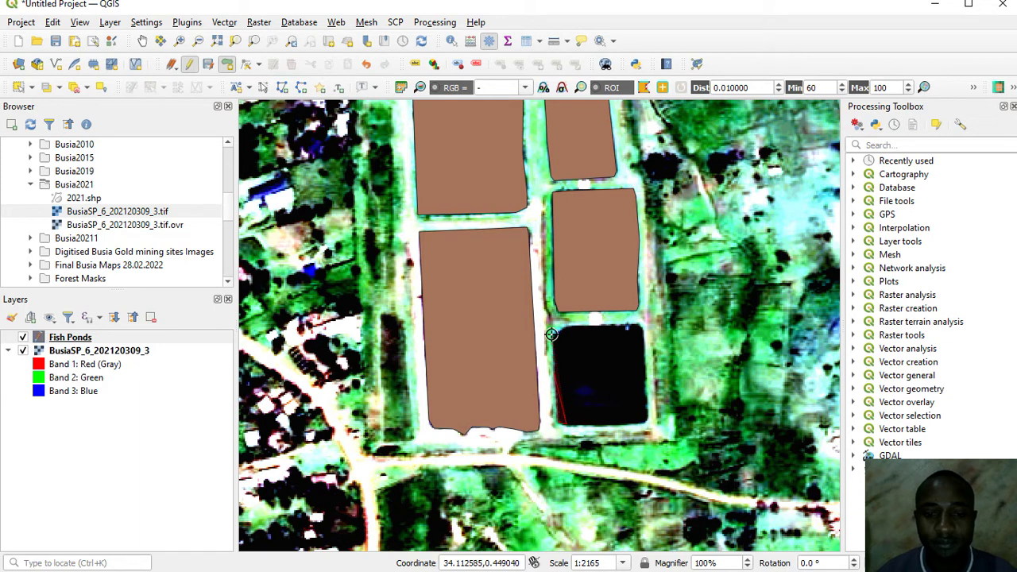
pyautogui.click(562, 328)
pyautogui.click(640, 325)
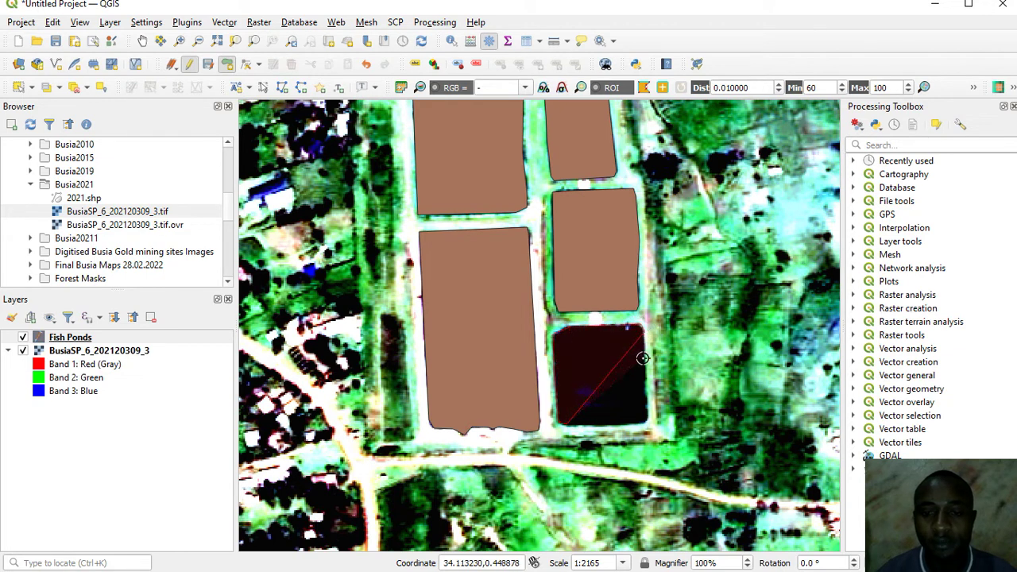
pyautogui.click(645, 389)
pyautogui.click(647, 416)
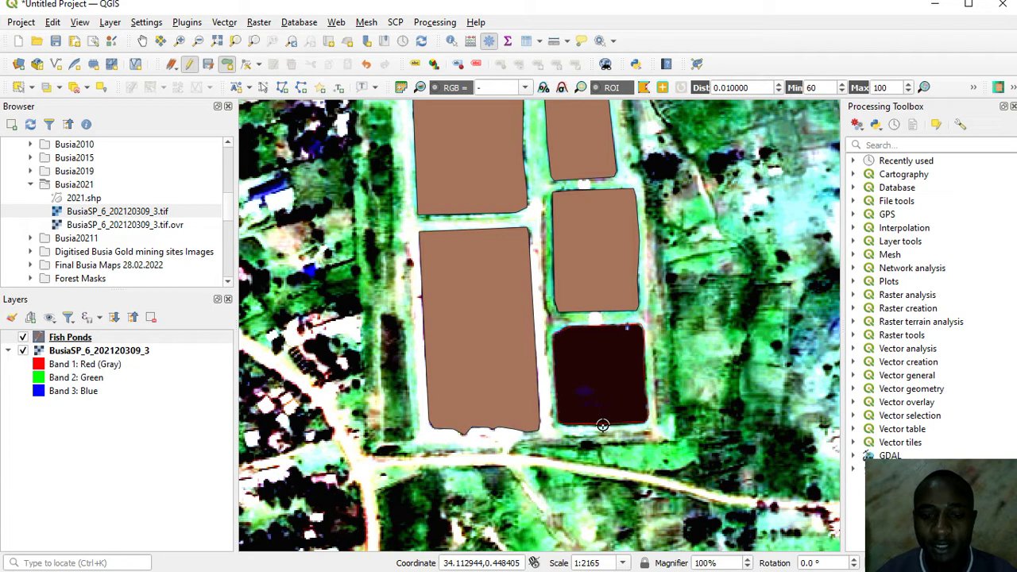
pyautogui.rightClick(608, 425)
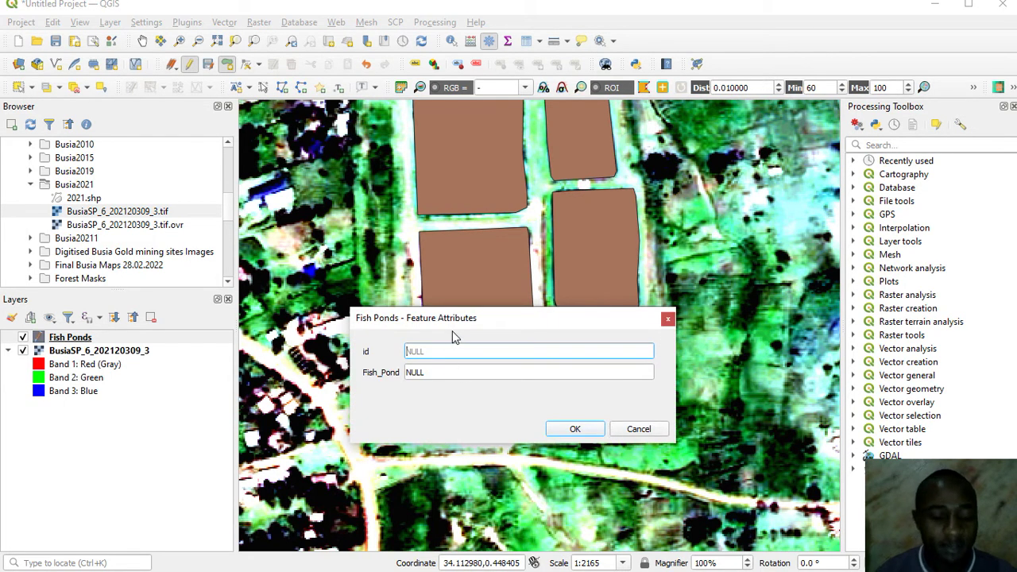
# - Save the southeastern pond polygon with id 5 and Fish_Pond value E
pyautogui.write('5')
pyautogui.click(448, 372)
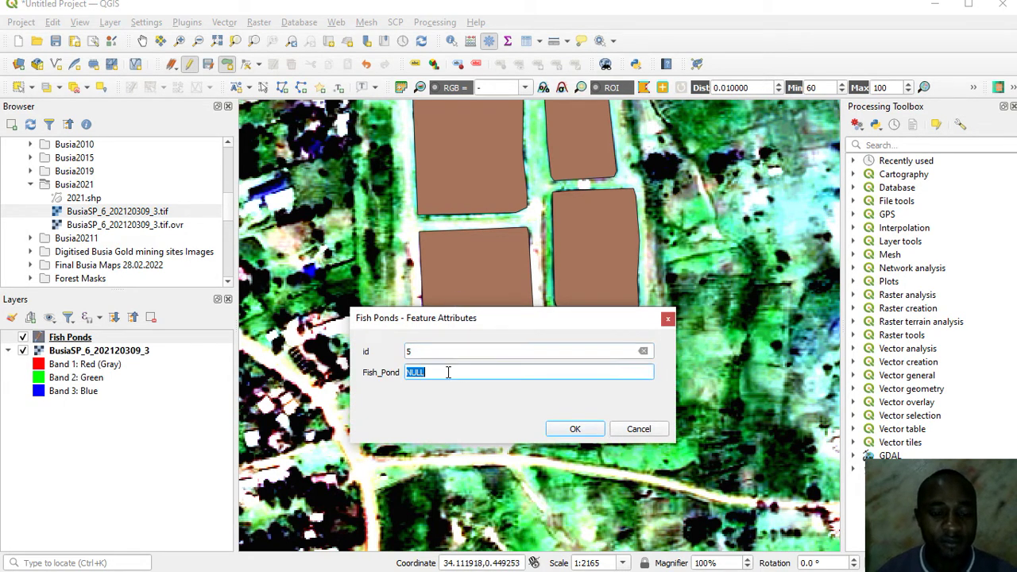
pyautogui.write('E')
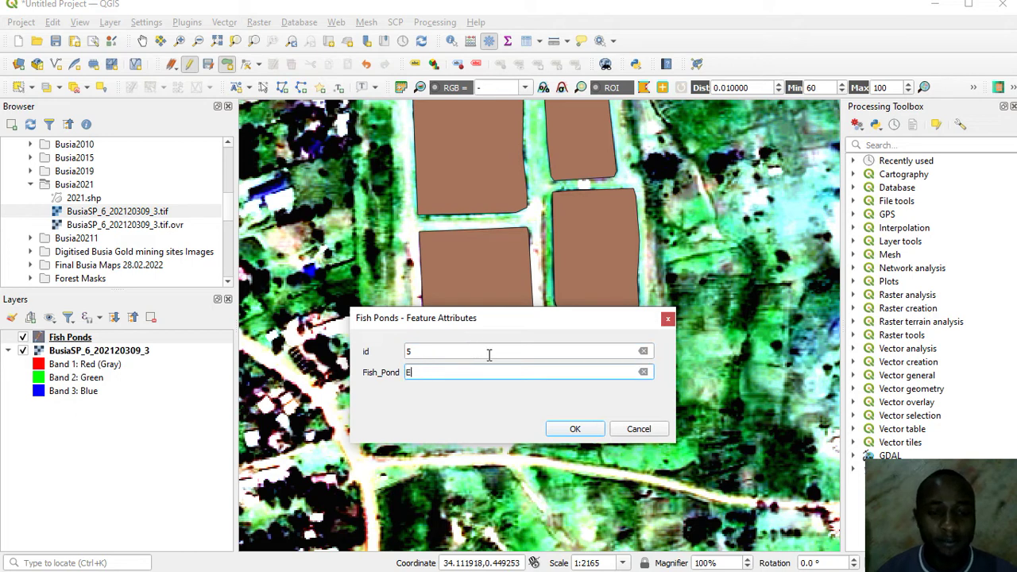
pyautogui.click(575, 430)
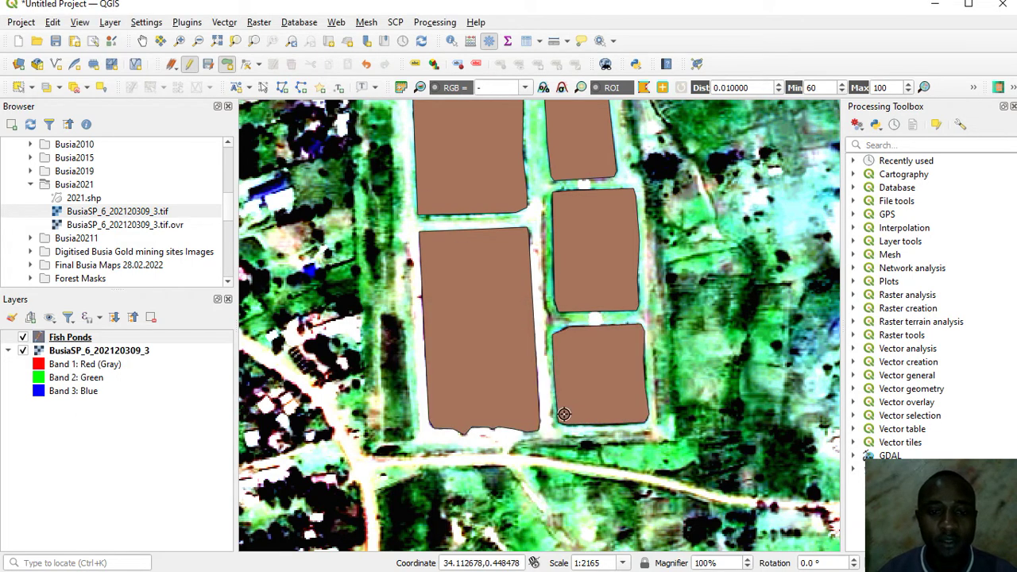
# - Save the edits of the Fish Ponds layer and end its editing session
pyautogui.scroll(2, 550, 372)
pyautogui.scroll(-2, 554, 374)
pyautogui.scroll(-2, 554, 372)
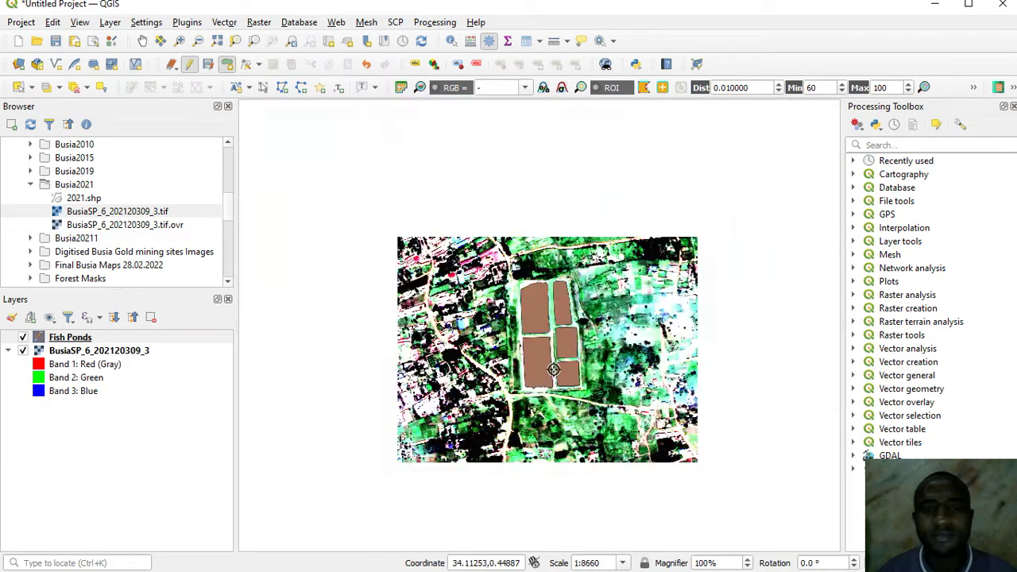
pyautogui.scroll(1, 554, 355)
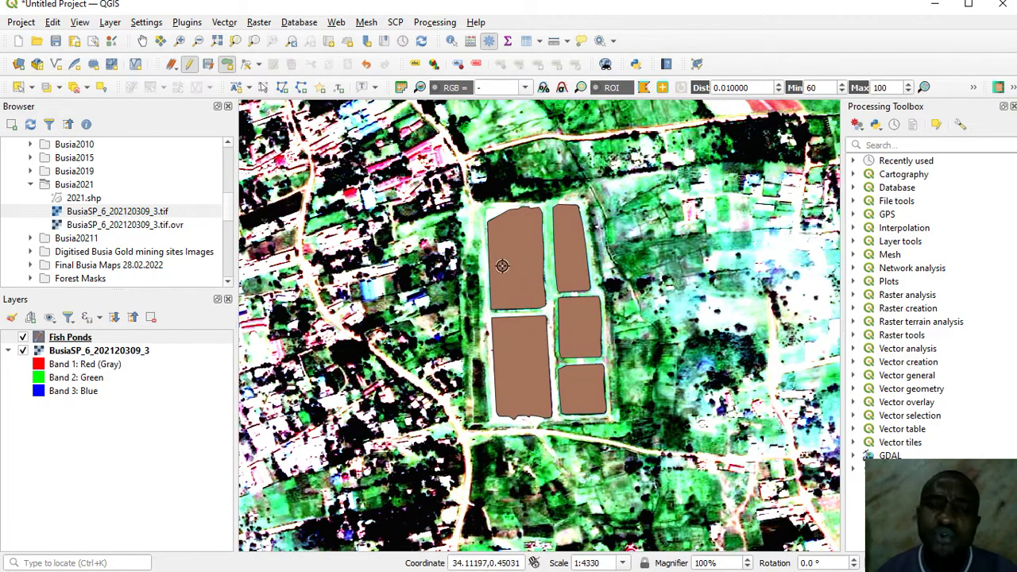
pyautogui.scroll(1, 553, 294)
pyautogui.scroll(-1, 553, 295)
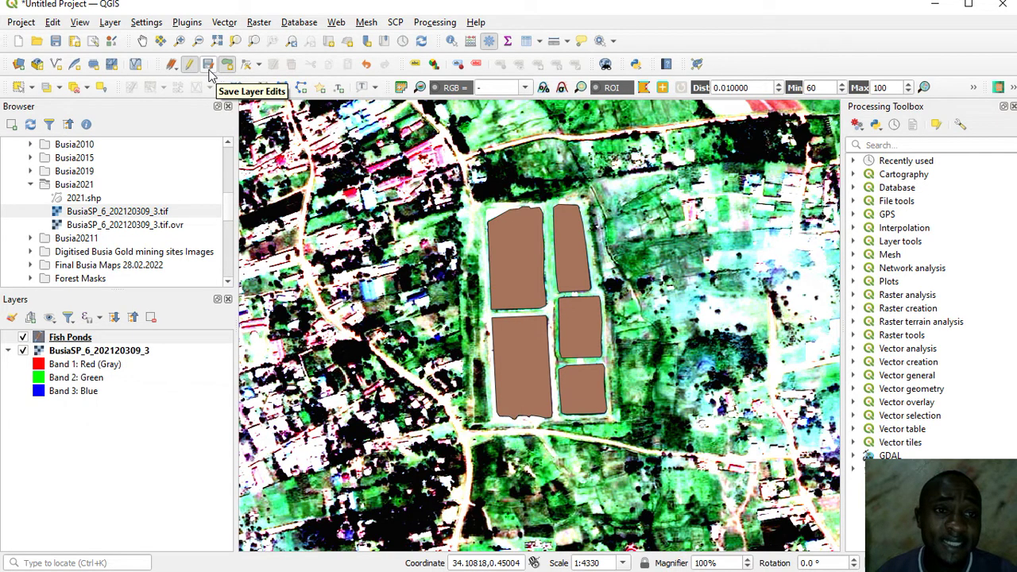
pyautogui.click(210, 72)
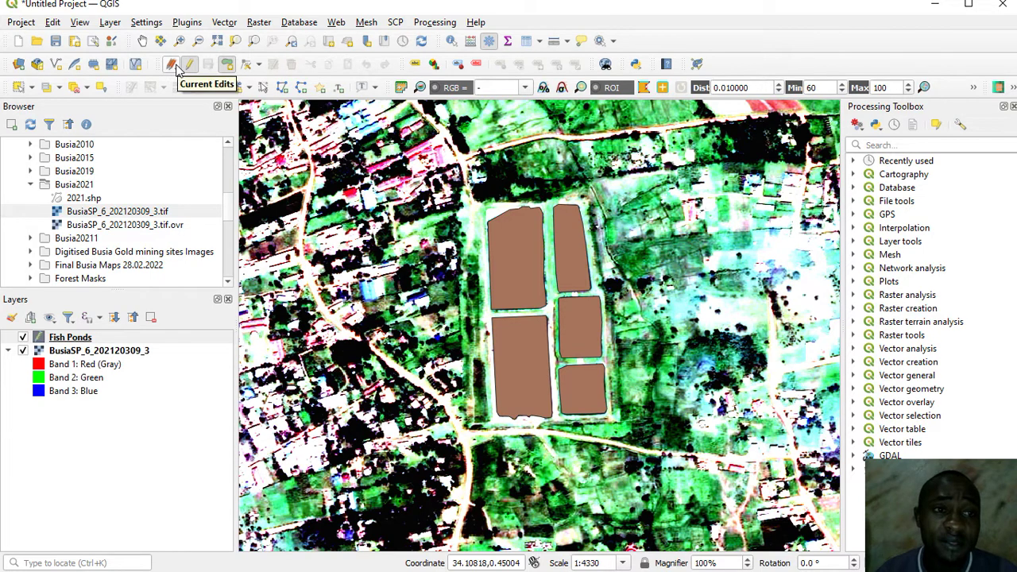
pyautogui.click(190, 67)
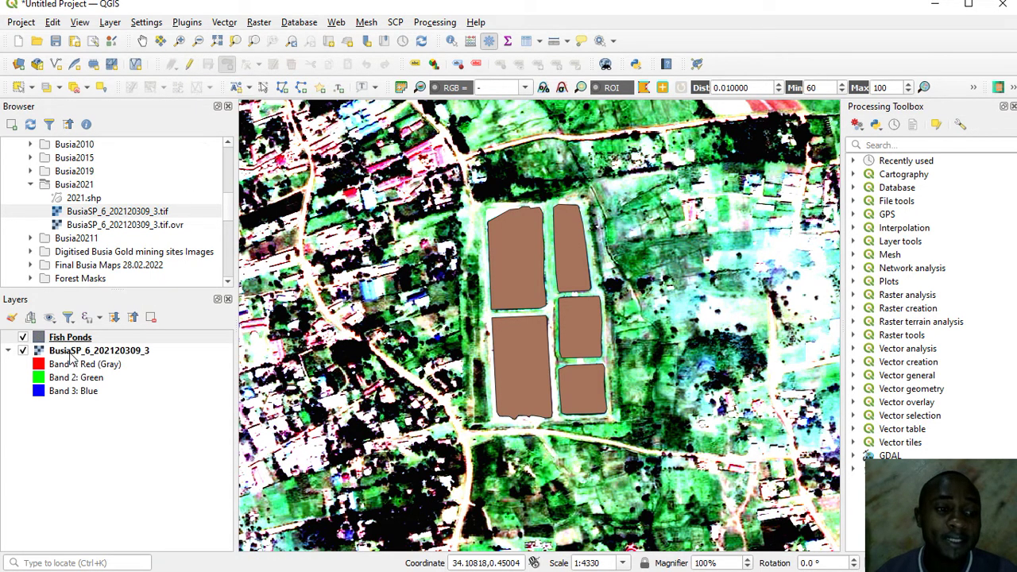
# - Hide the BusiaSP_6_202120309_3 image to examine the pond polygons on their own, and show the image again
pyautogui.click(7, 350)
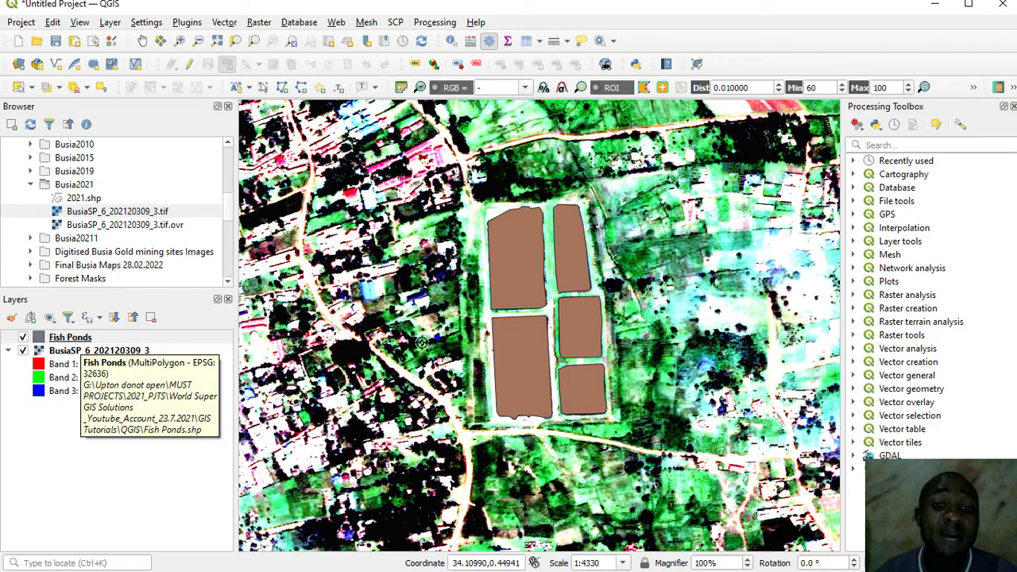
pyautogui.click(23, 351)
pyautogui.scroll(3, 589, 334)
pyautogui.scroll(-3, 588, 334)
pyautogui.scroll(1, 583, 318)
pyautogui.scroll(-1, 581, 319)
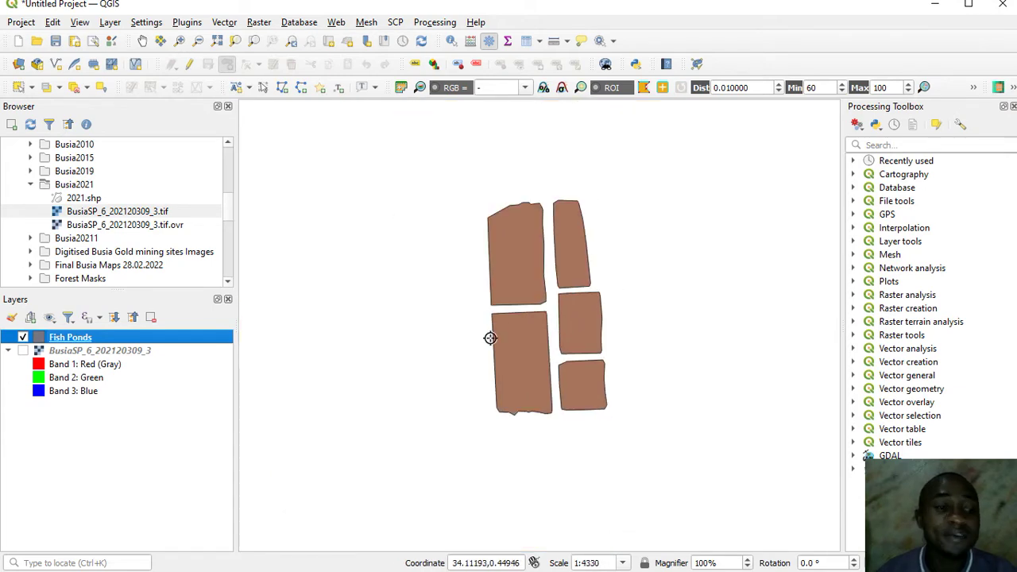
pyautogui.click(23, 350)
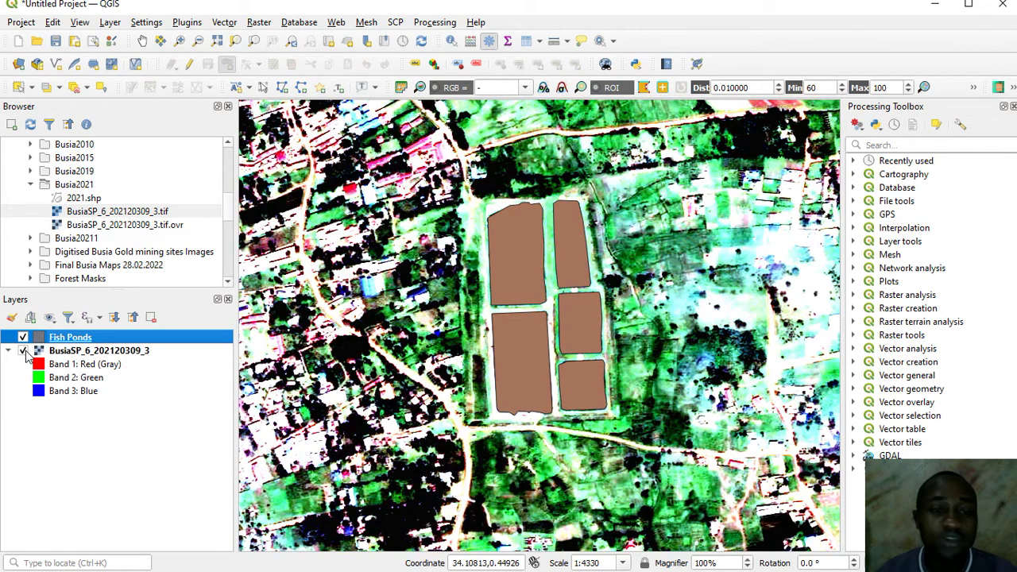
# - Set the Fish Ponds symbology to Categorized by the Fish_Pond field and classify it with random colors
pyautogui.doubleClick(108, 340)
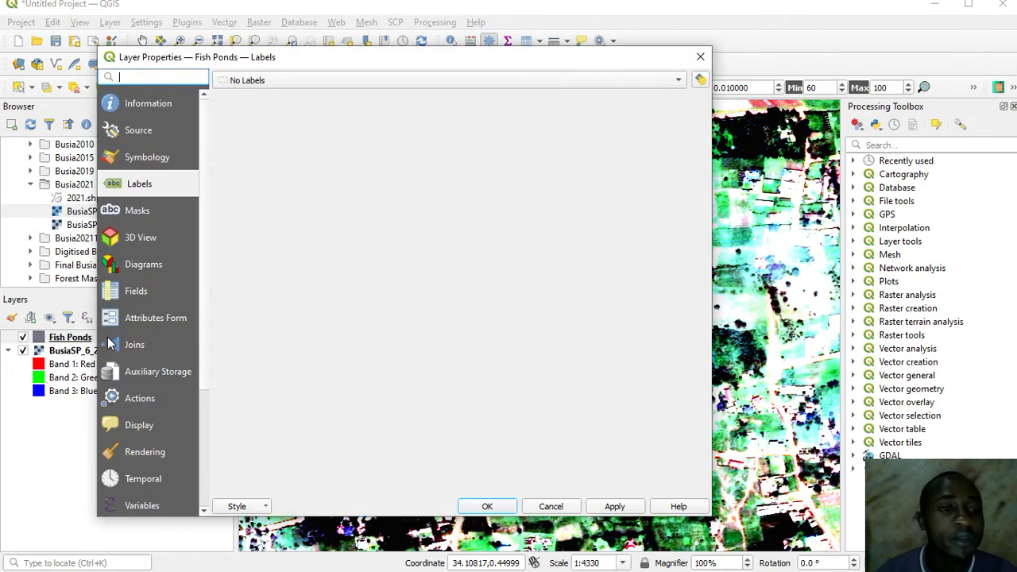
pyautogui.click(147, 157)
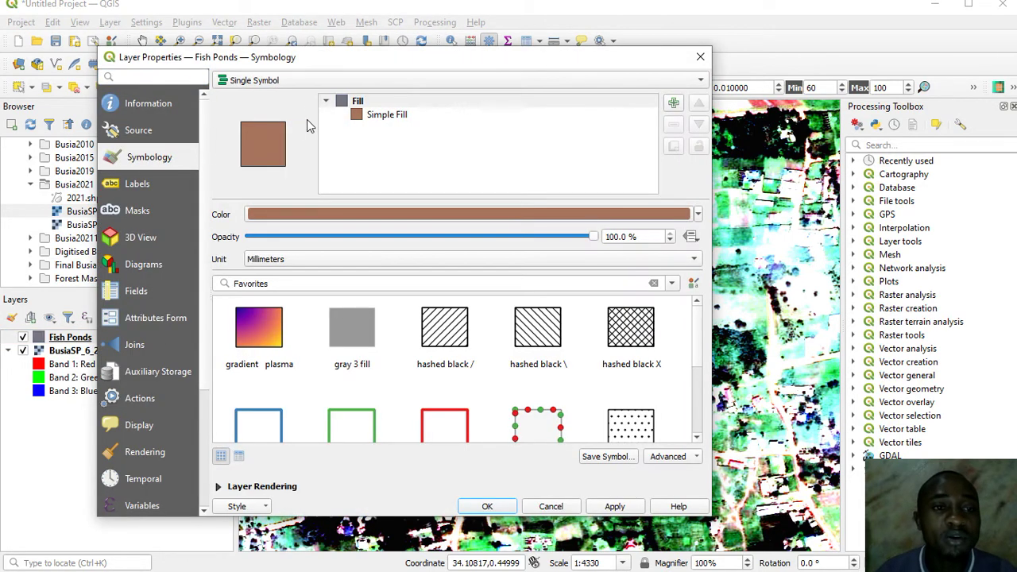
pyautogui.click(701, 80)
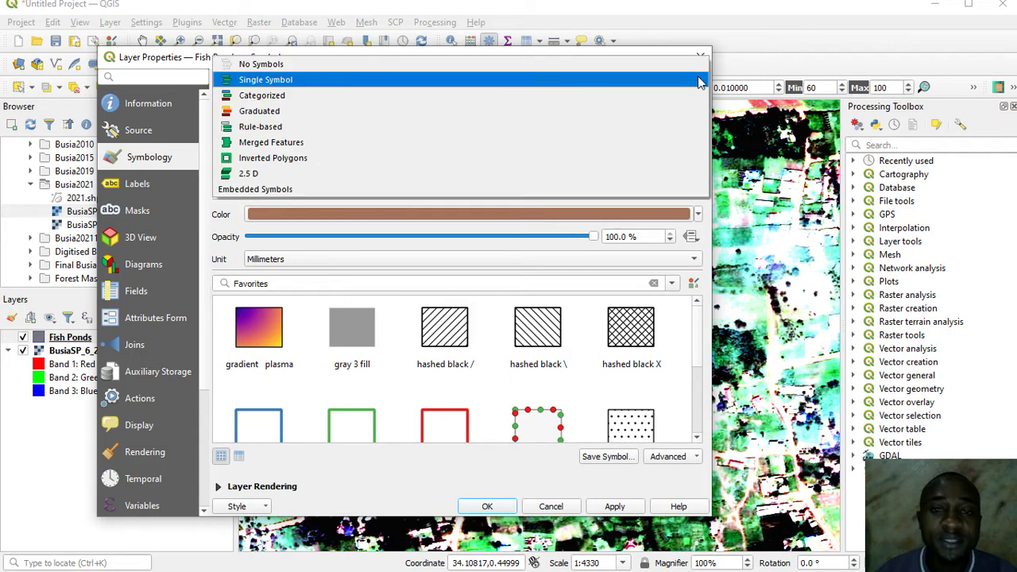
pyautogui.click(322, 94)
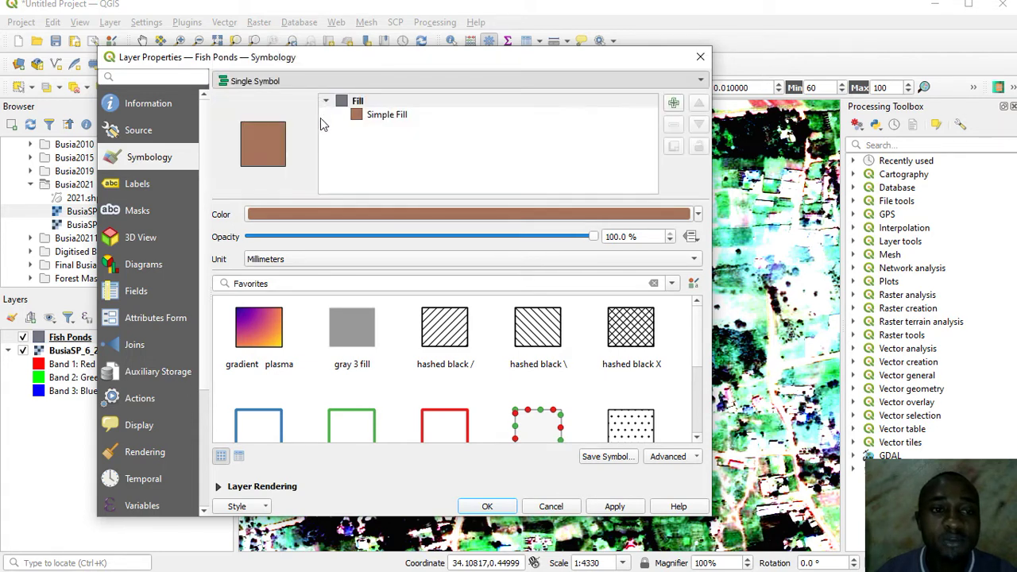
pyautogui.click(678, 101)
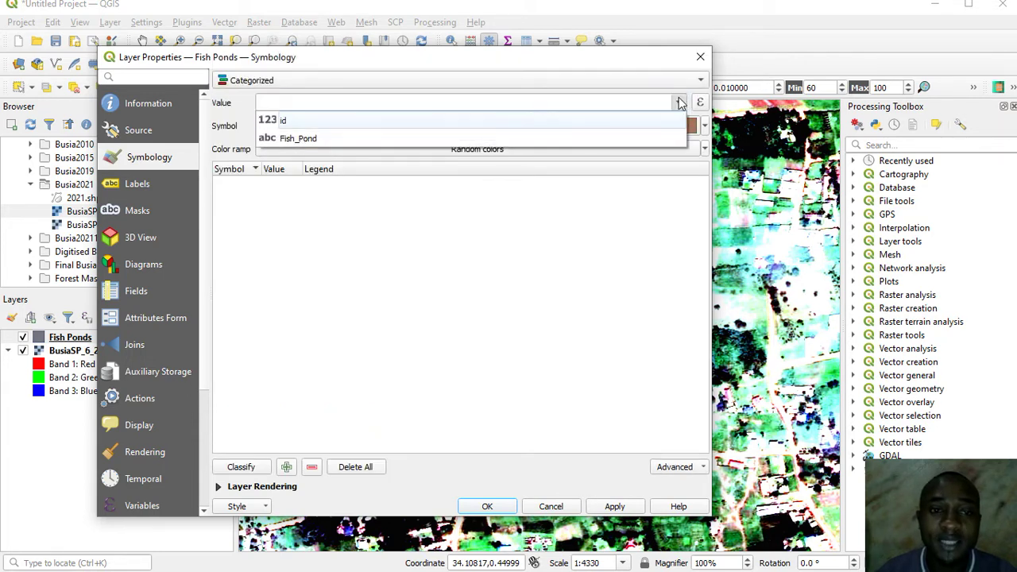
pyautogui.click(419, 135)
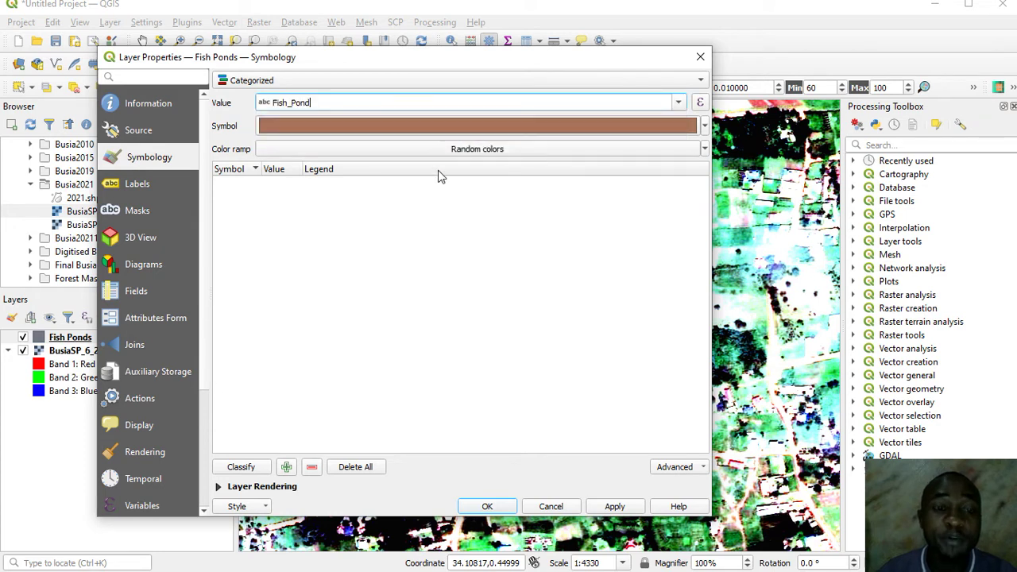
pyautogui.click(243, 467)
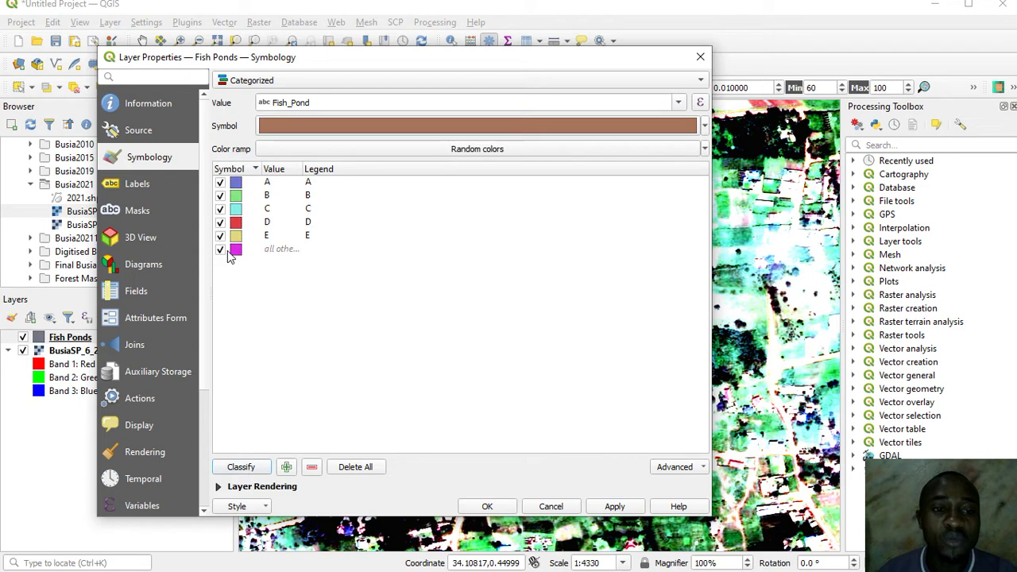
# - Remove the "all other values" category from the Fish Ponds symbology and apply the categorized style
pyautogui.click(254, 251)
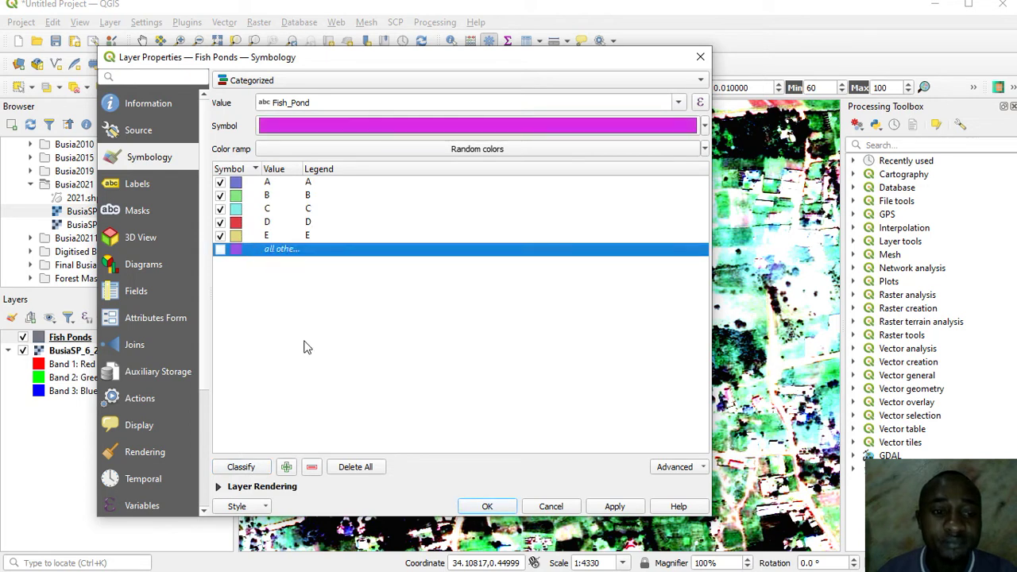
pyautogui.click(313, 468)
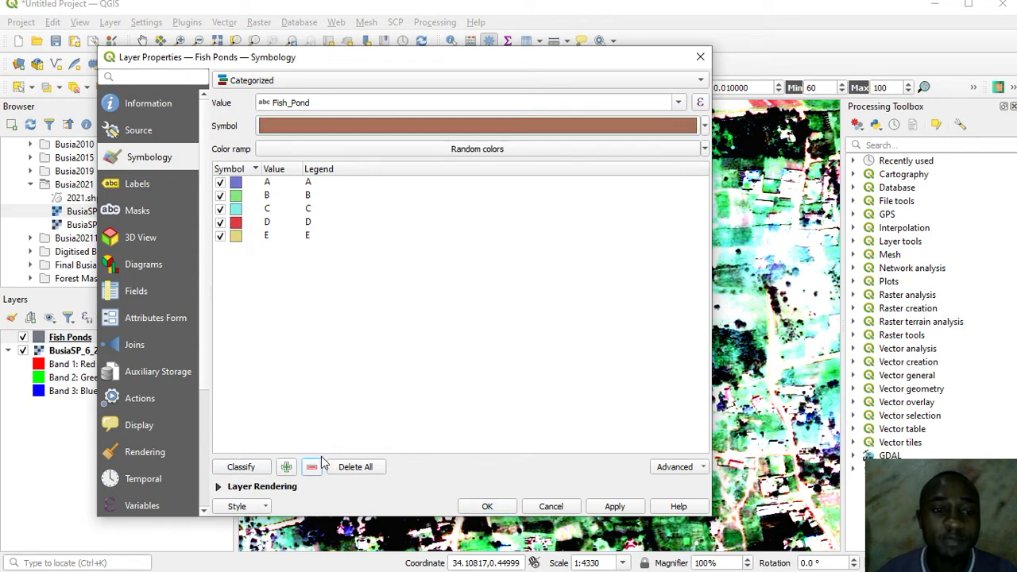
pyautogui.click(493, 509)
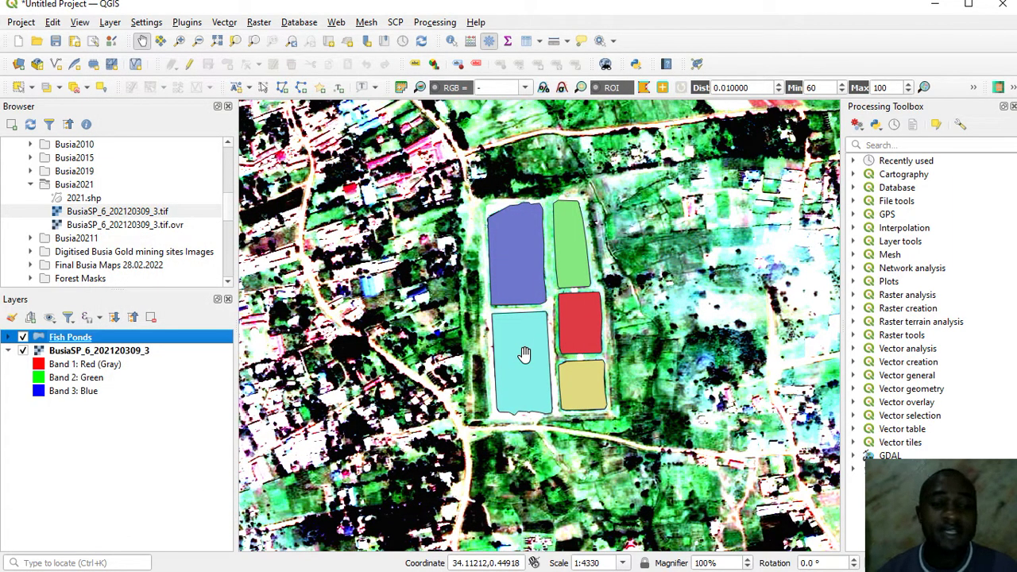
# - Enable single labels for the Fish Ponds layer, using the Fish_Pond field as the label value
pyautogui.rightClick(101, 341)
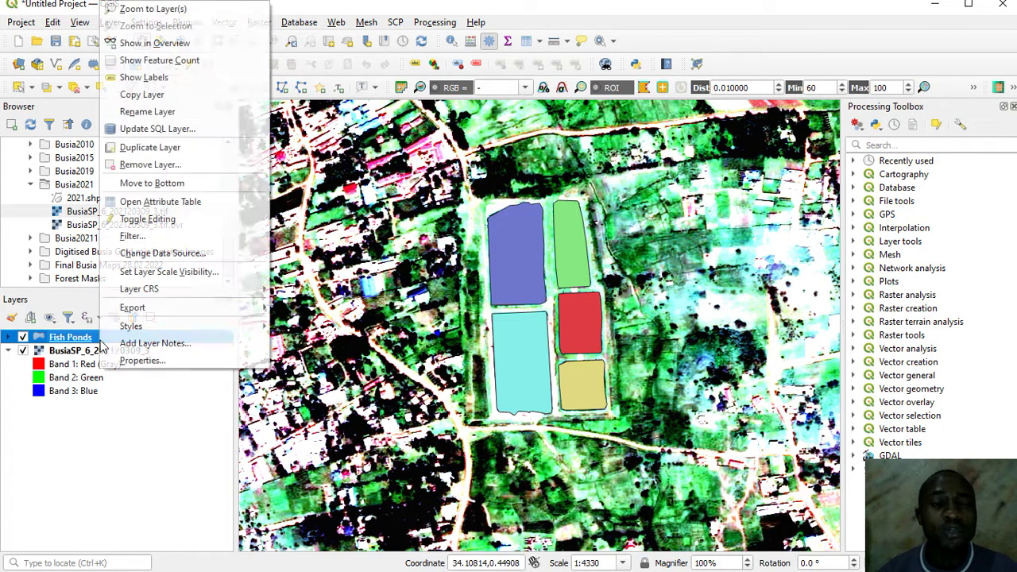
pyautogui.click(133, 362)
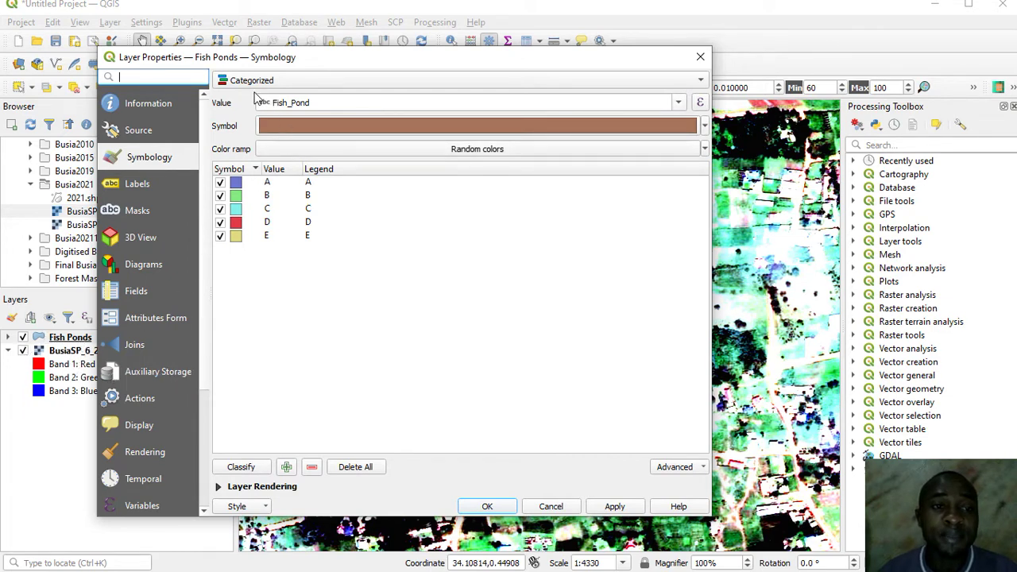
pyautogui.click(137, 185)
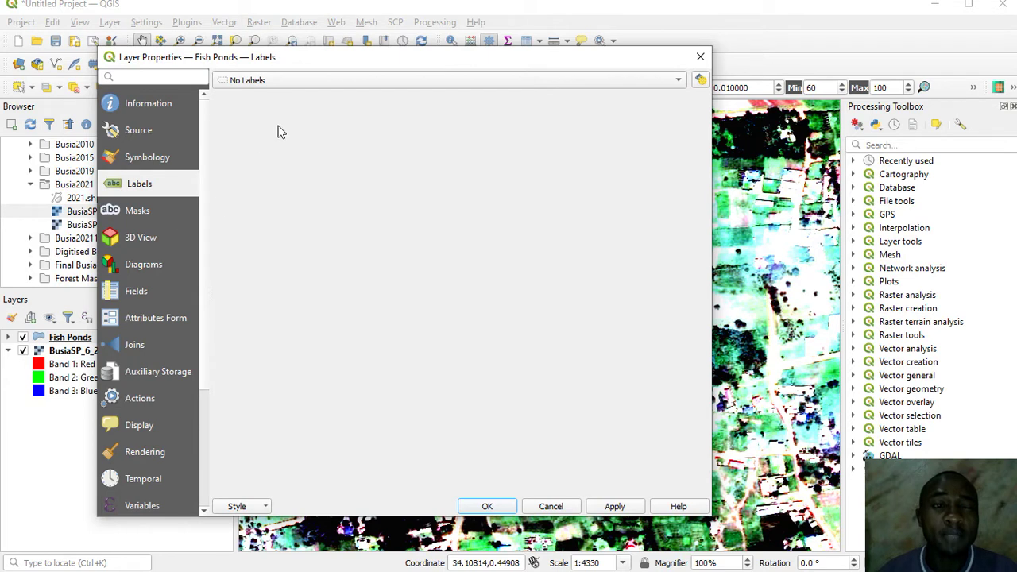
pyautogui.click(672, 84)
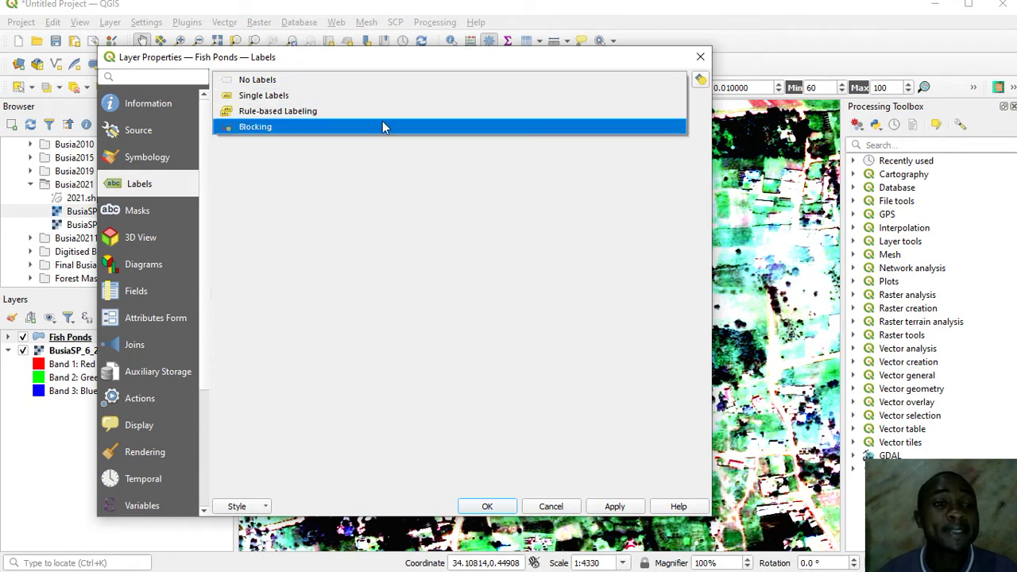
pyautogui.press('Escape')
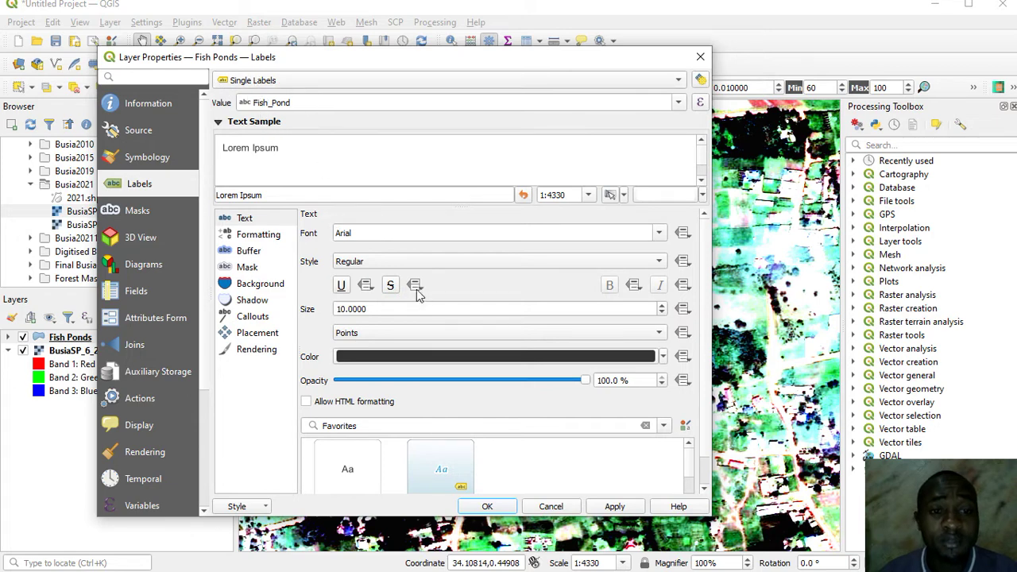
# - Make the Fish Ponds label text bold with a size of 15 points, and apply the labels to the map
pyautogui.click(429, 262)
pyautogui.click(350, 277)
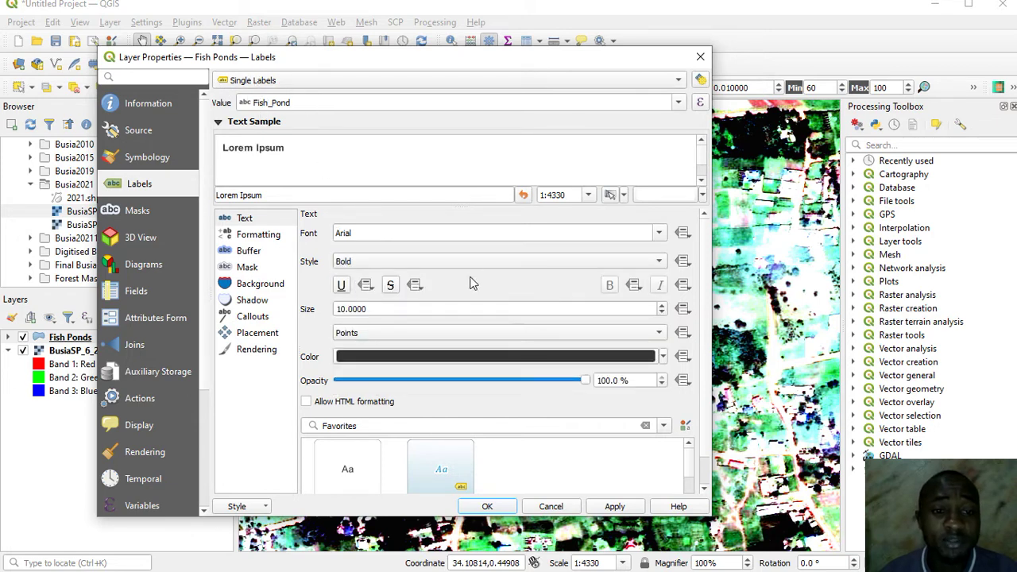
pyautogui.moveTo(348, 309); pyautogui.dragTo(263, 309)
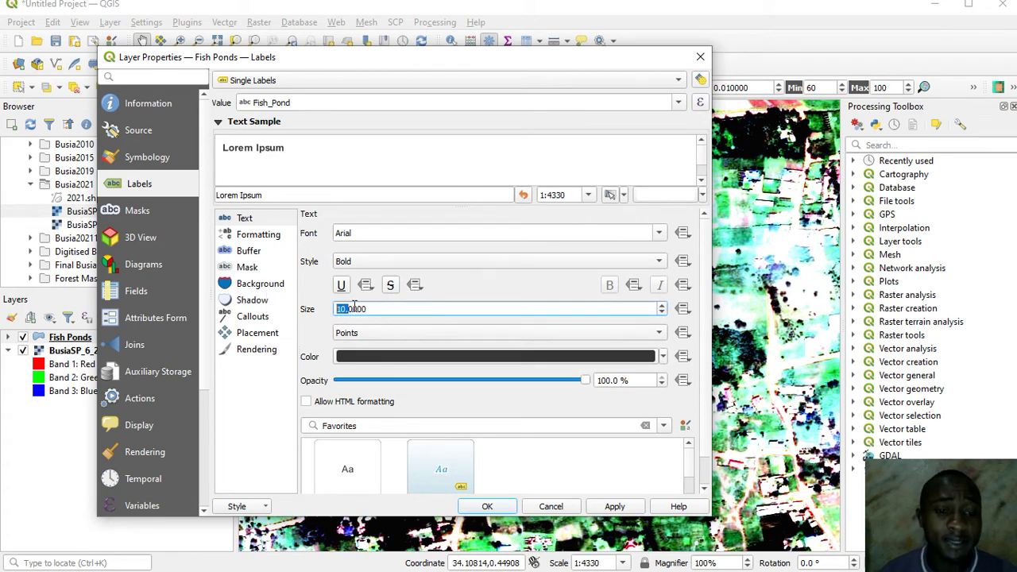
pyautogui.moveTo(378, 309); pyautogui.dragTo(260, 300)
pyautogui.write('15')
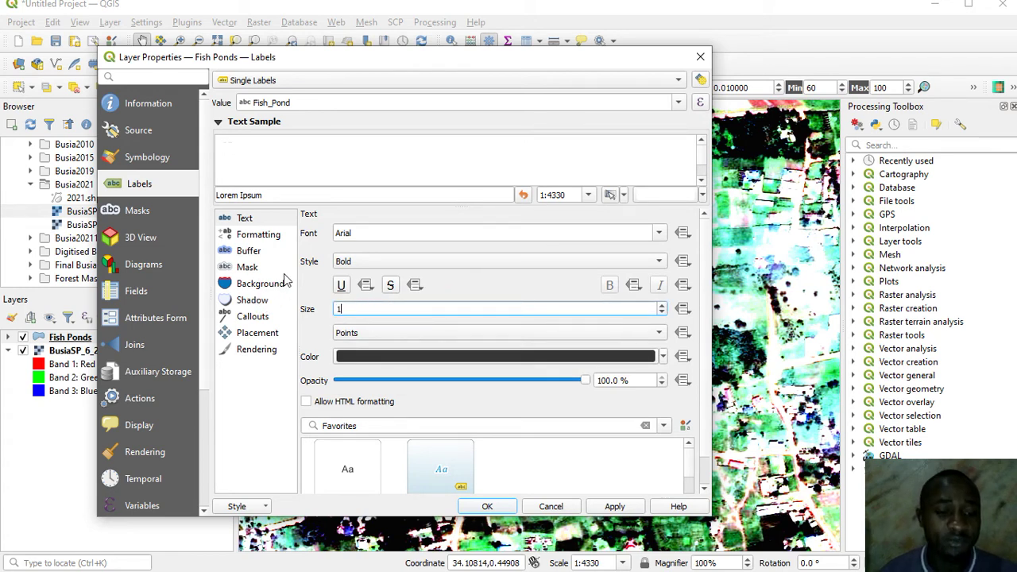
pyautogui.click(616, 506)
pyautogui.moveTo(578, 64)
pyautogui.mouseDown()
pyautogui.moveTo(397, 86)
pyautogui.moveTo(61, 85)
pyautogui.moveTo(75, 91)
pyautogui.mouseUp()
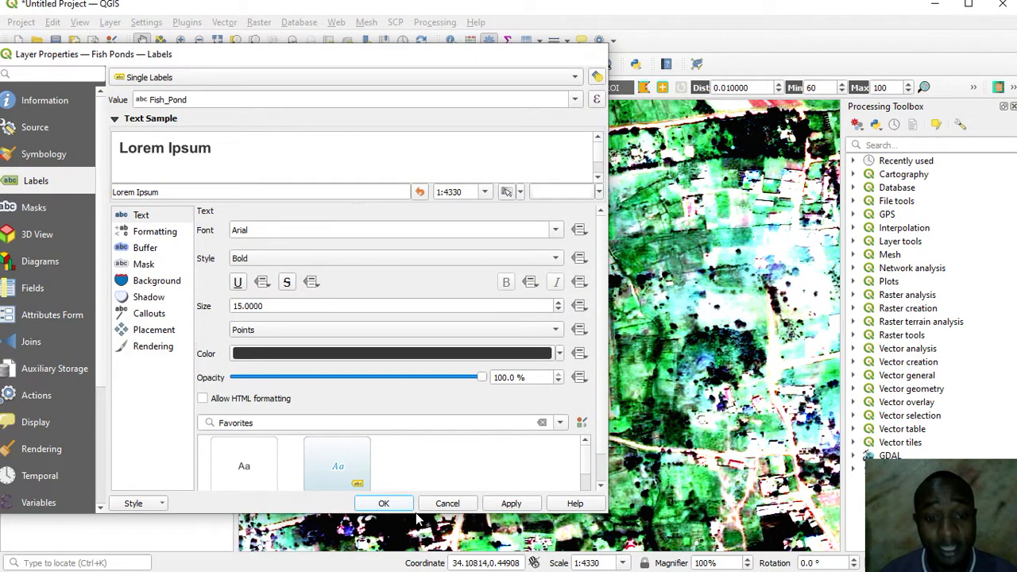
pyautogui.click(384, 504)
# - Hide and show the Fish Ponds layer repeatedly to compare the labelled polygons with the ponds in the image, leaving it visible
pyautogui.moveTo(580, 343); pyautogui.dragTo(562, 290)
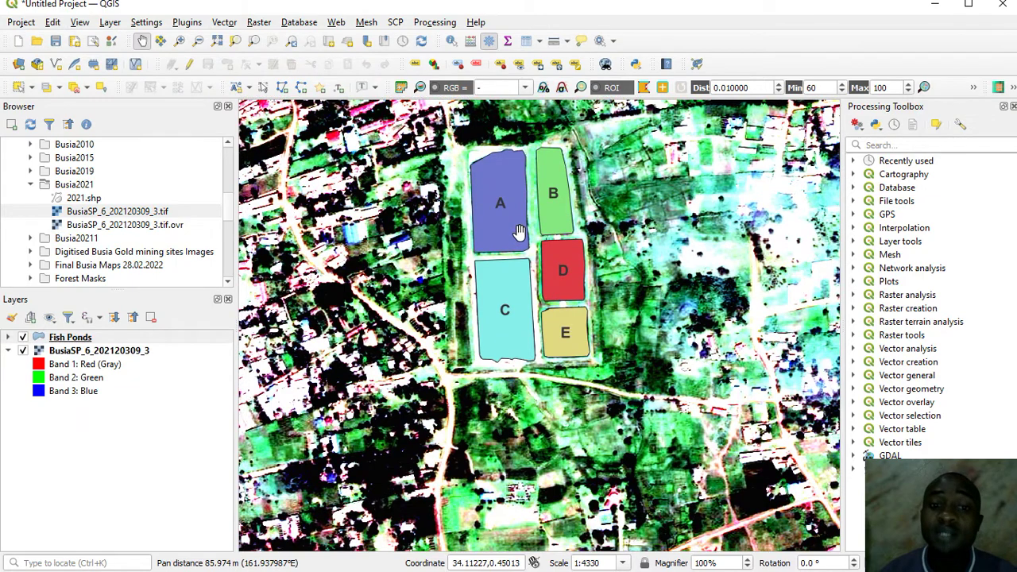
pyautogui.scroll(-1, 516, 228)
pyautogui.scroll(1, 517, 229)
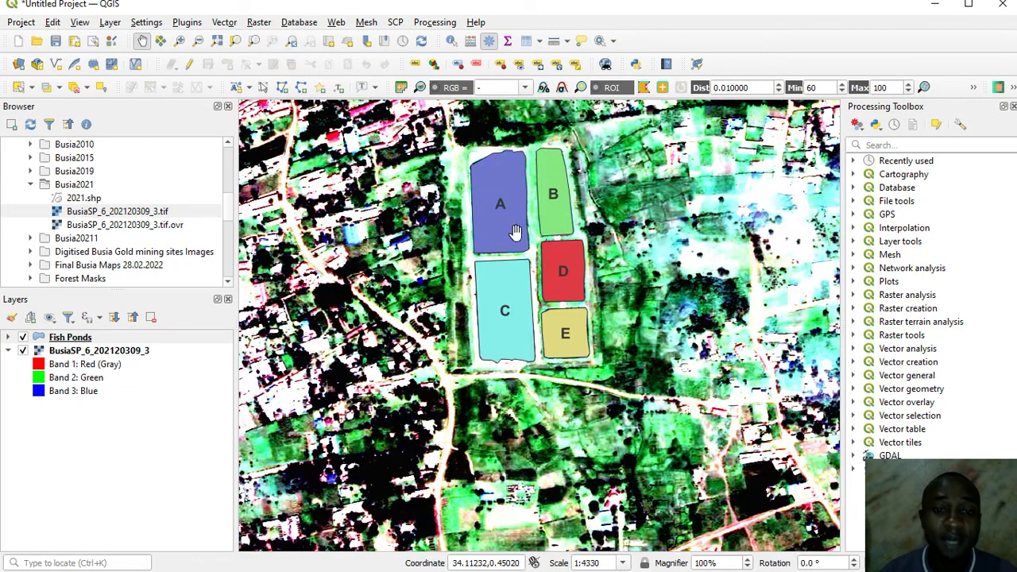
pyautogui.click(24, 337)
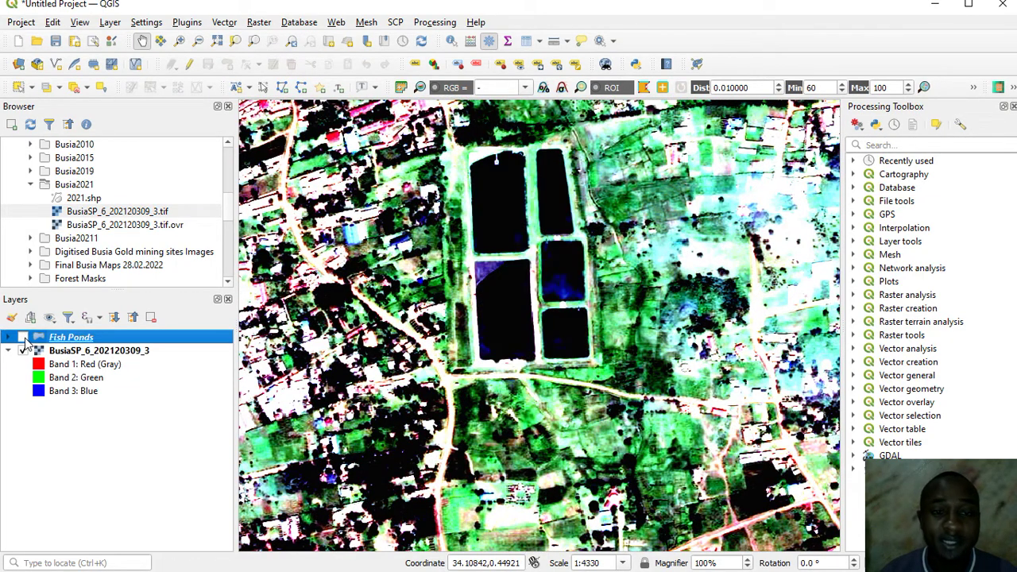
pyautogui.click(24, 337)
pyautogui.click(24, 337)
pyautogui.click(24, 338)
pyautogui.click(24, 337)
pyautogui.click(24, 337)
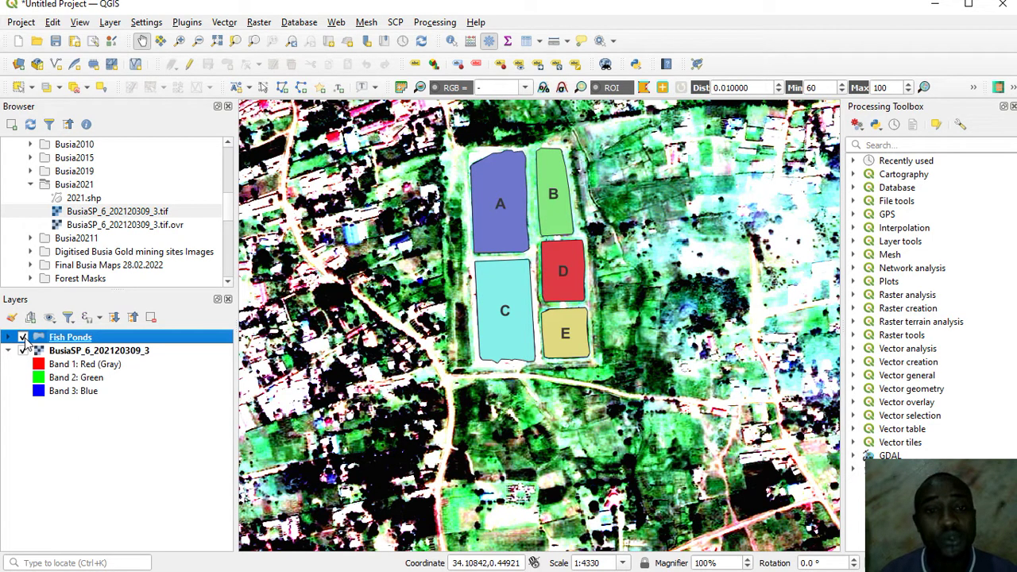
pyautogui.click(24, 338)
pyautogui.moveTo(456, 307)
pyautogui.mouseDown()
pyautogui.moveTo(435, 333)
pyautogui.moveTo(499, 318)
pyautogui.mouseUp()
pyautogui.click(24, 337)
pyautogui.scroll(3, 524, 310)
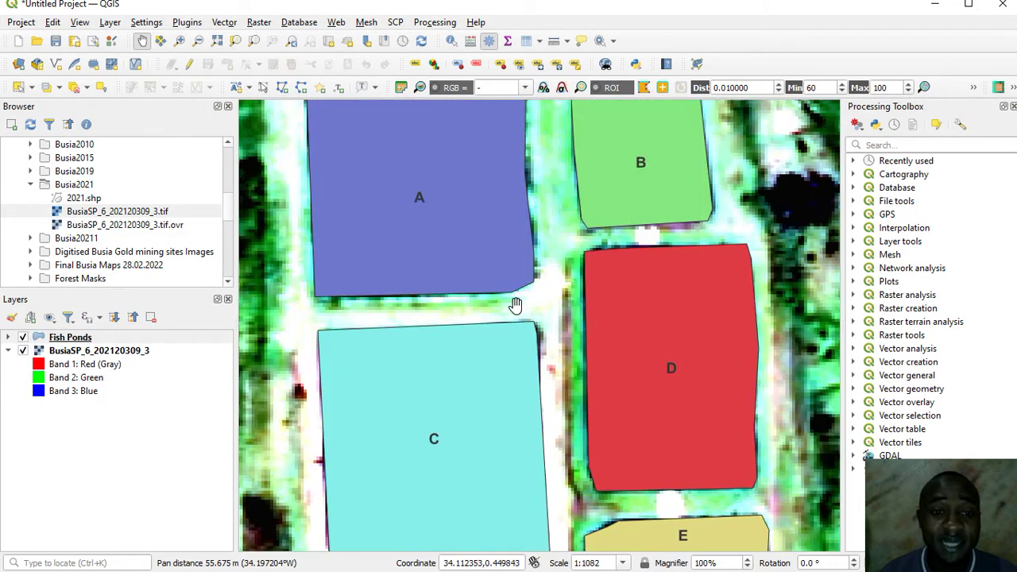
pyautogui.scroll(-3, 517, 302)
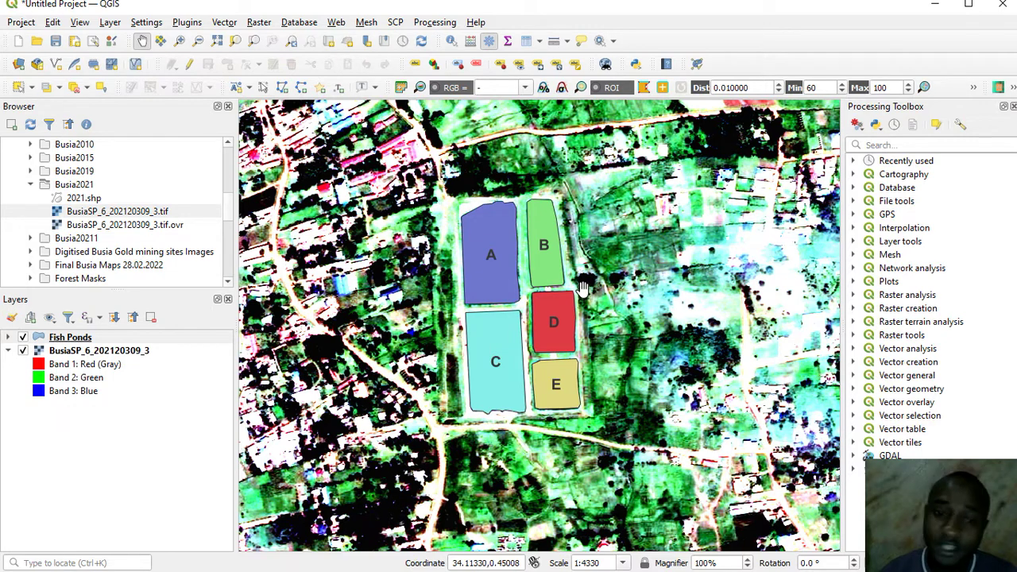
pyautogui.scroll(1, 540, 312)
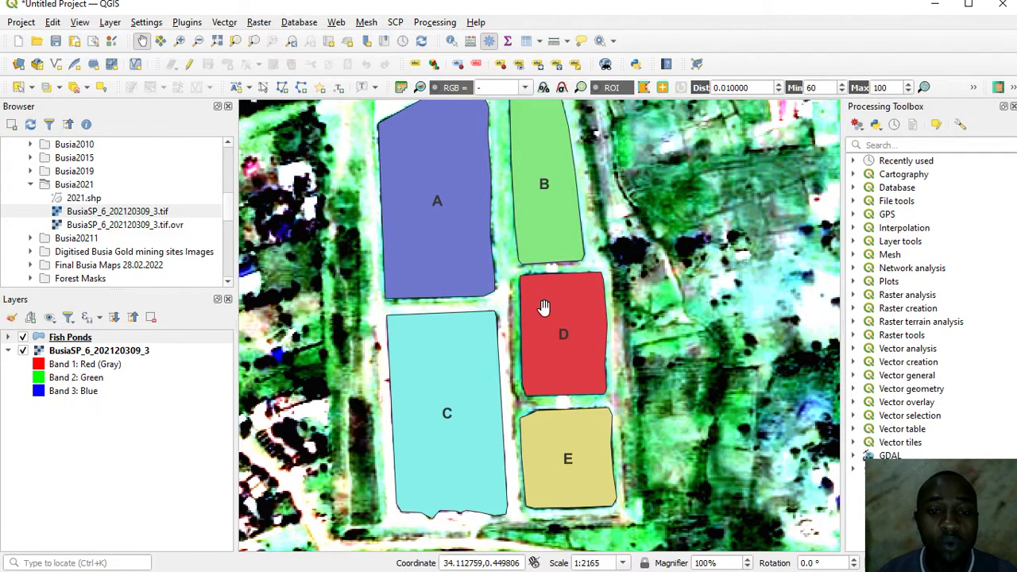
pyautogui.scroll(-2, 544, 308)
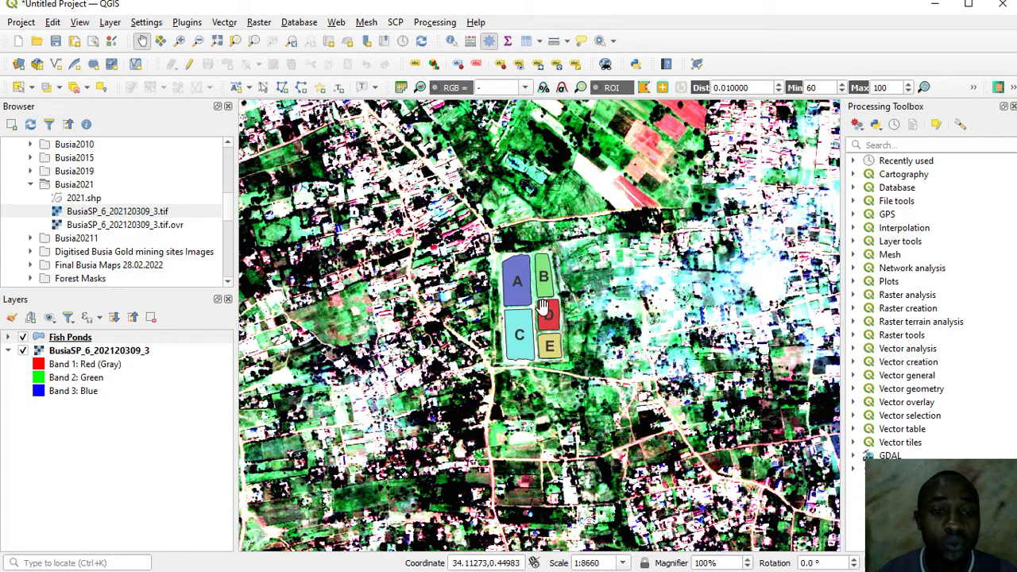
pyautogui.scroll(1, 540, 300)
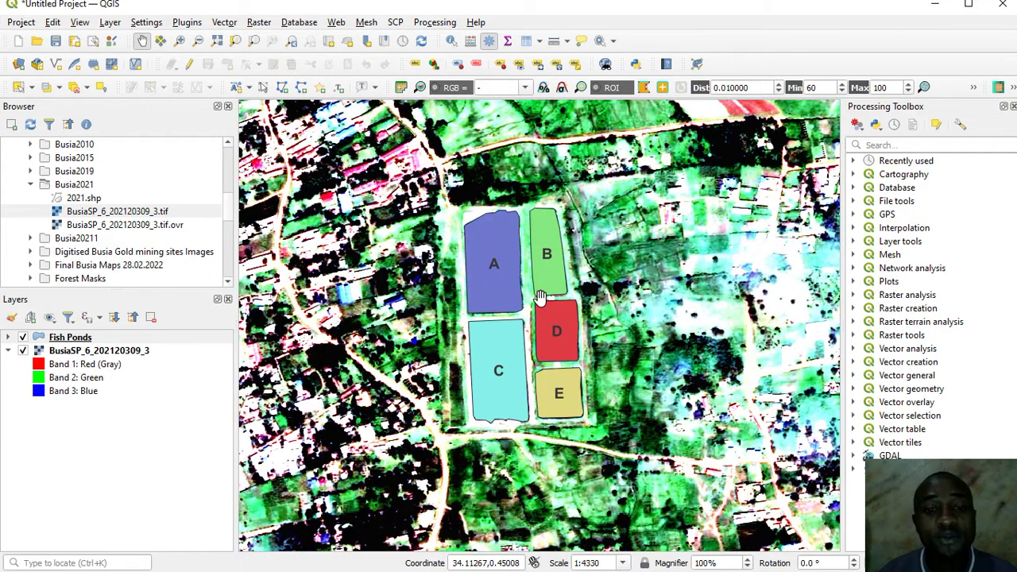